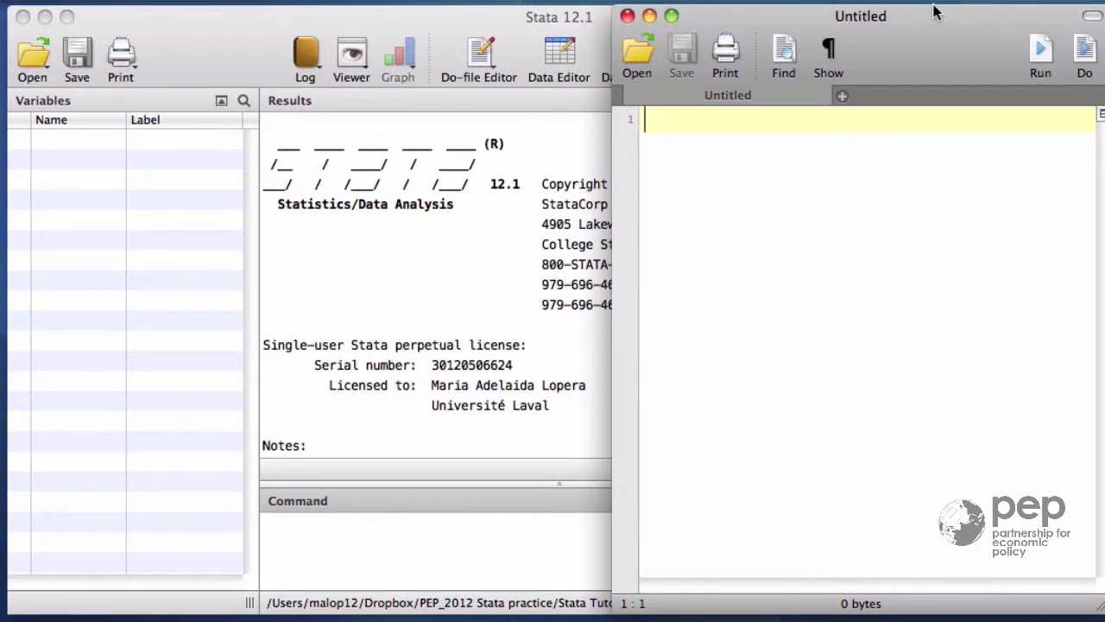
Write the three lines capture program drop greetings, program greetings, and end.
text(ca)
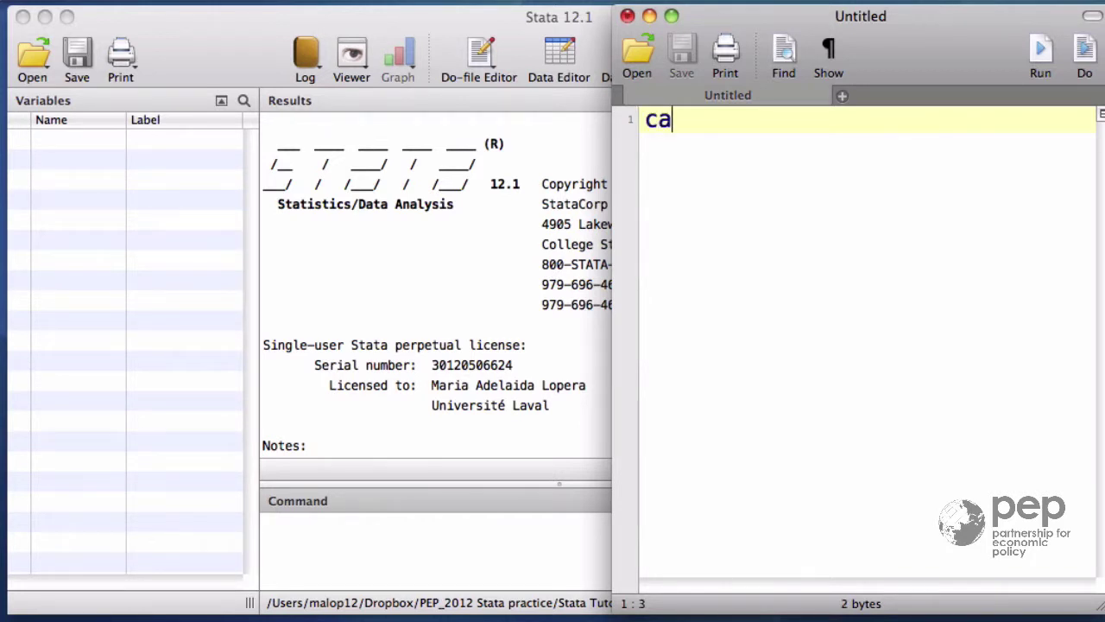
text(pture program)
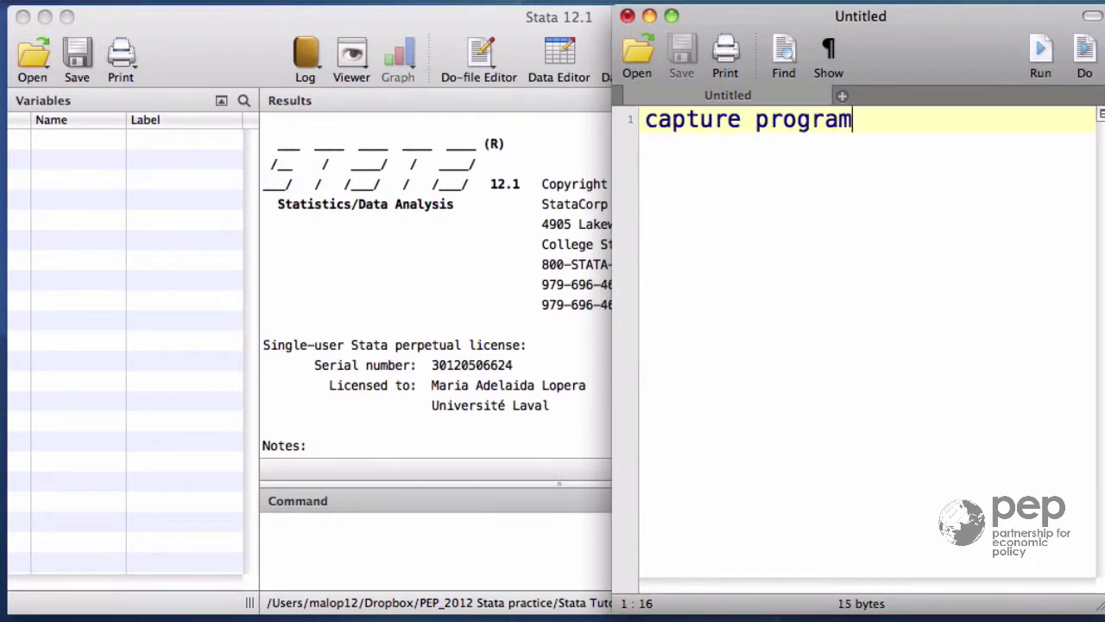
text( drop gree)
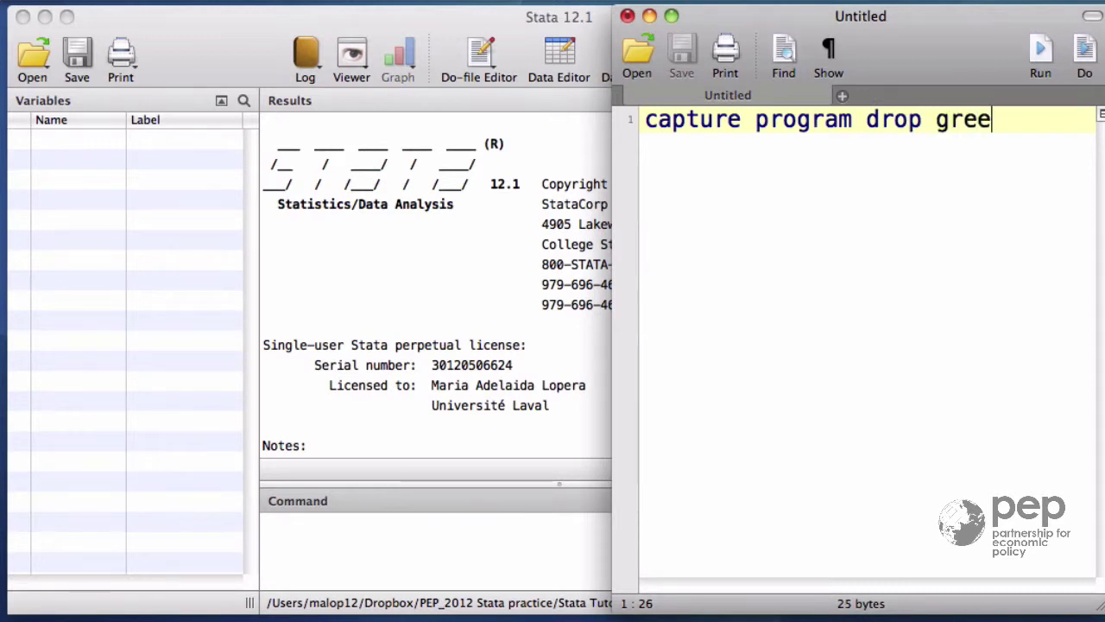
text(tings)
key(Return)
text(prog)
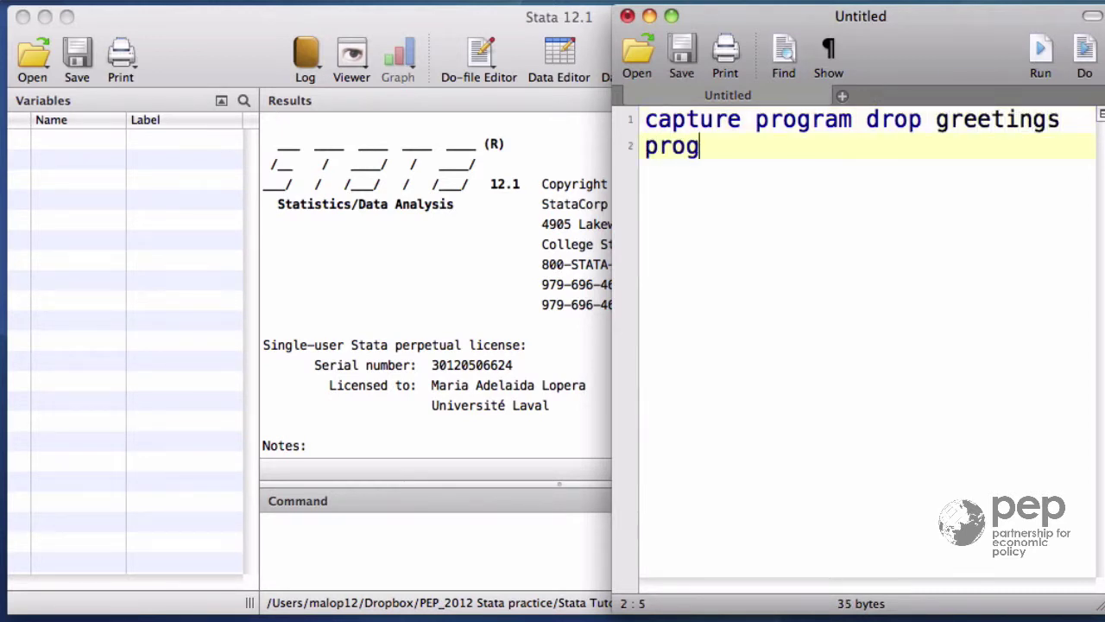
text(ram greeti)
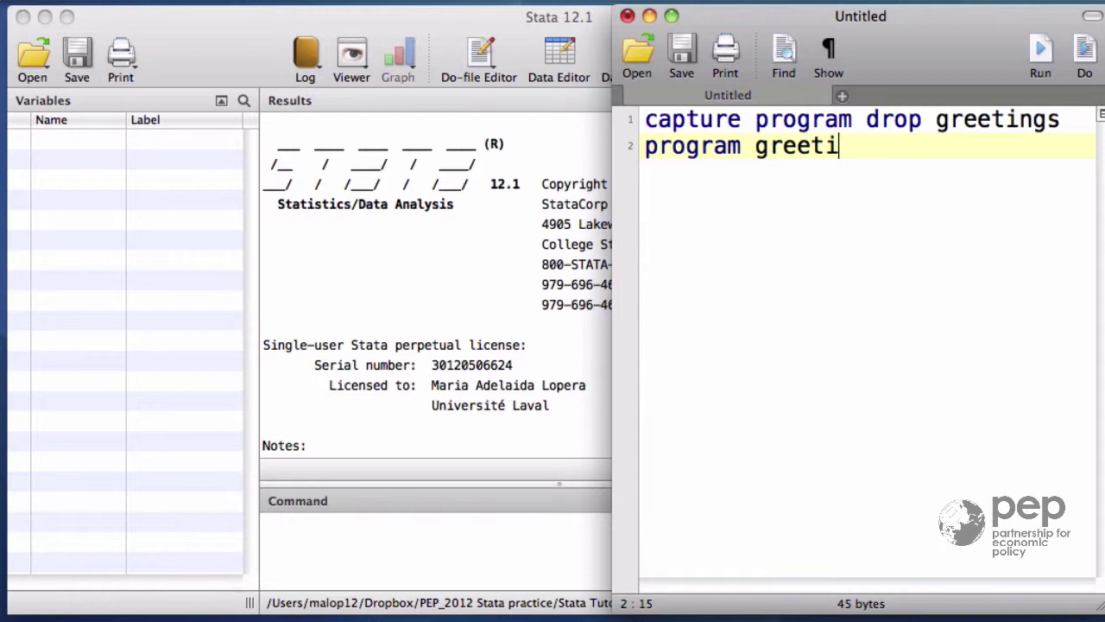
text(ngs)
key(Return)
text(end)
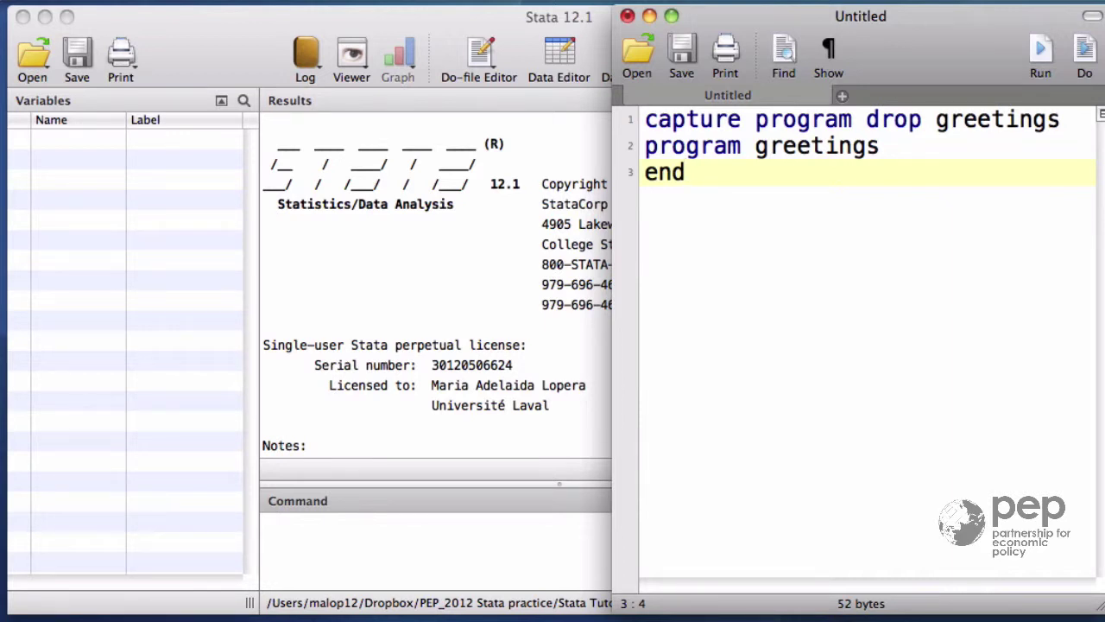
Add the indented body line local hello = "hola" below program greetings.
drag(741, 119, 541, 117)
click(736, 208)
click(896, 145)
key(Return)
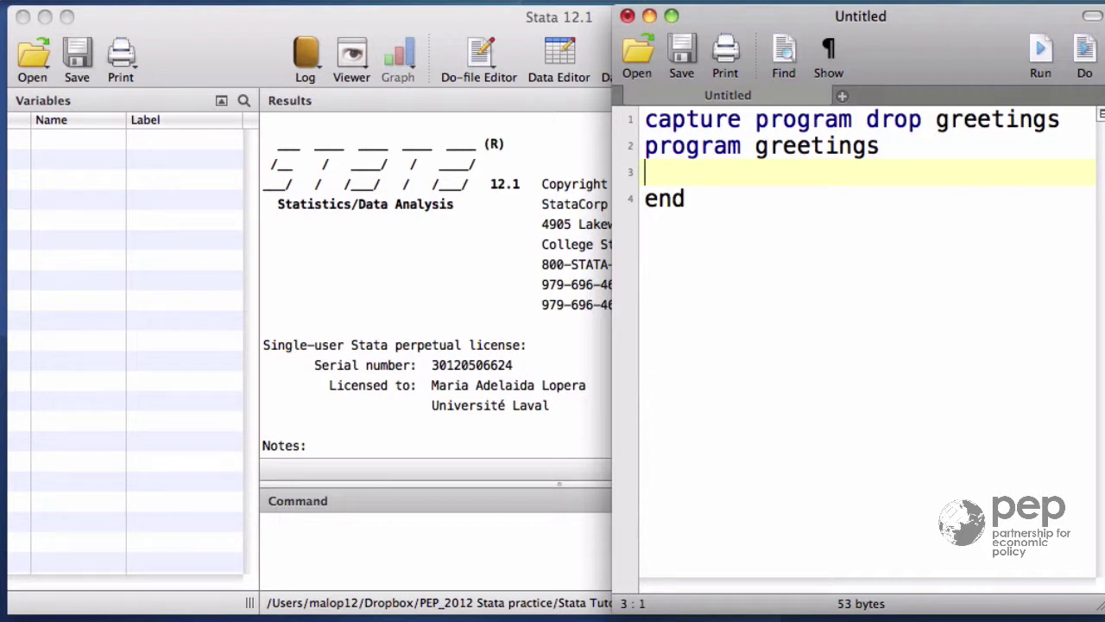
key(Tab)
text(lo)
text(cal hello = "hola")
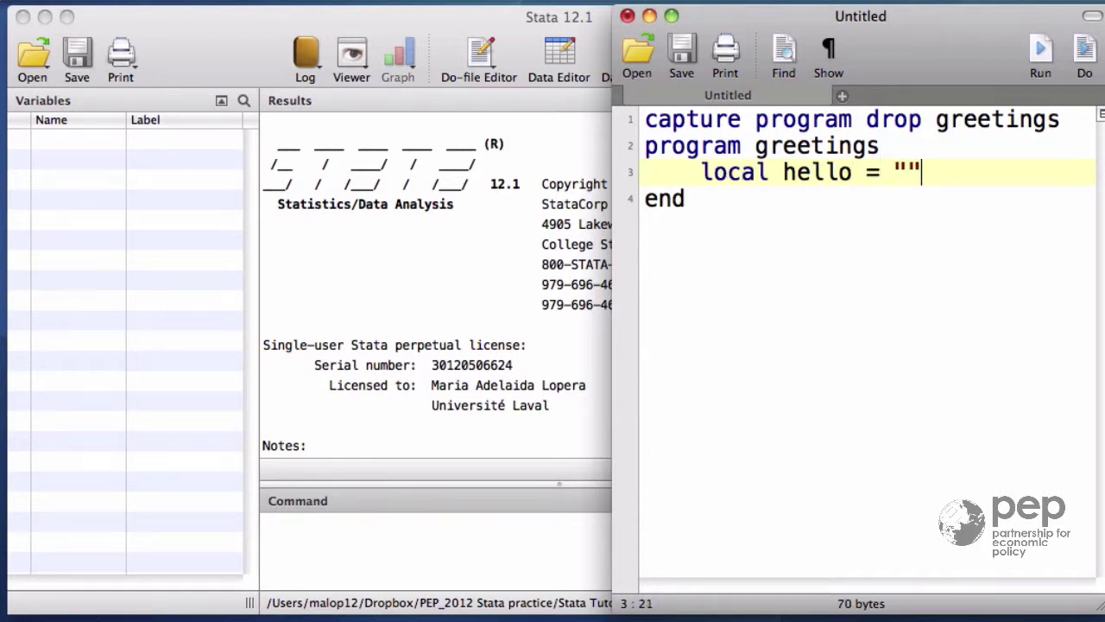
key(Left)
text(hola)
key(Right)
Add the body line display "`hello'" to print the local.
key(Return)
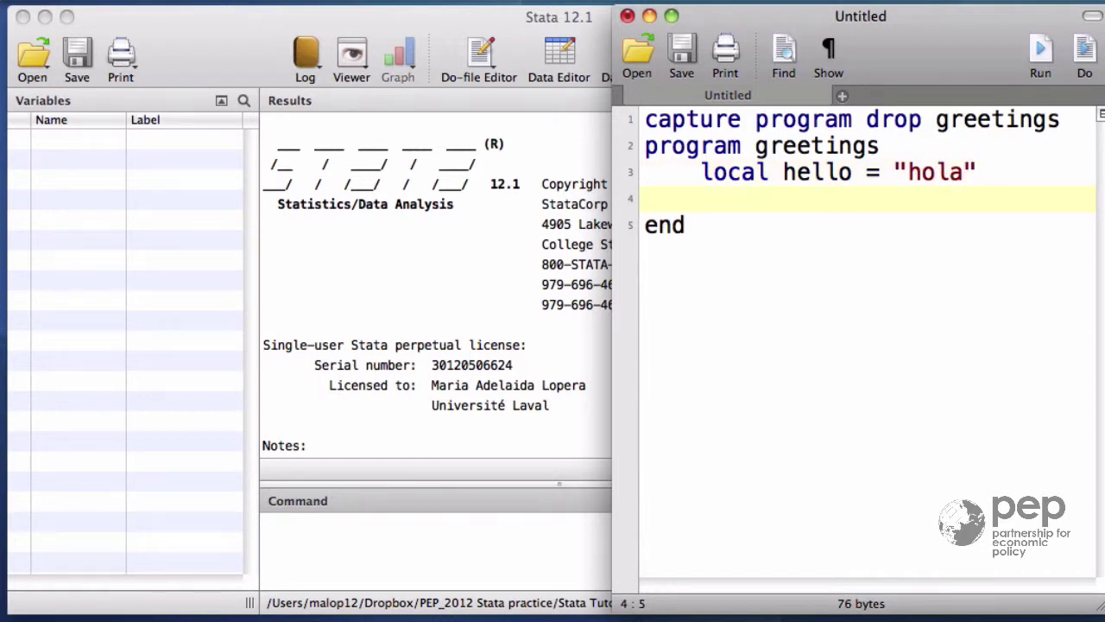
text(display "")
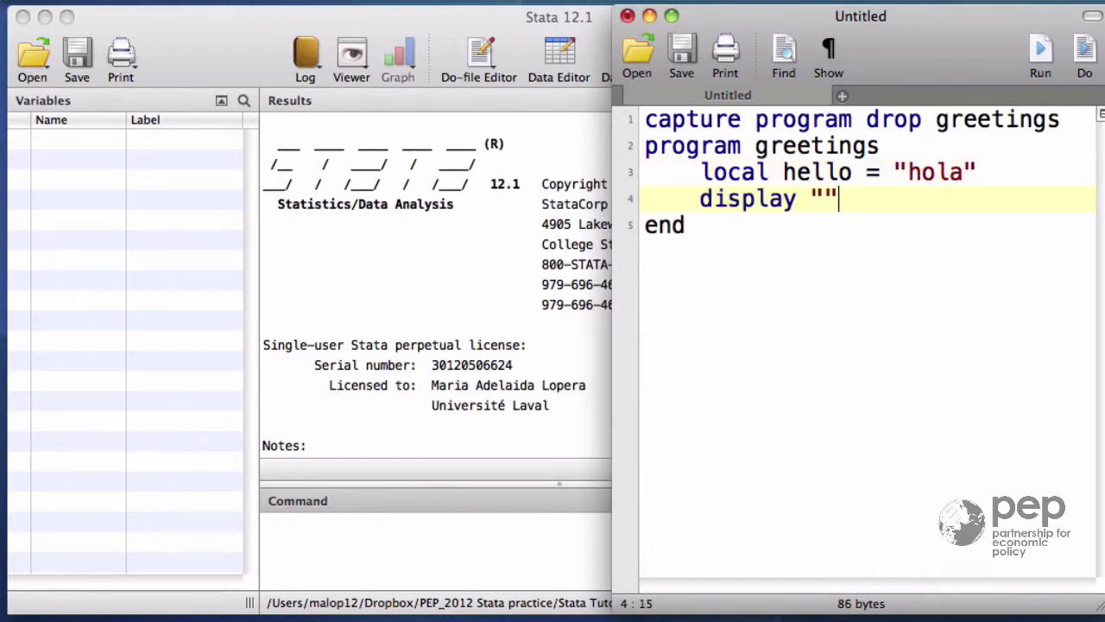
key(Left)
text(`')
key(Left)
text(hello)
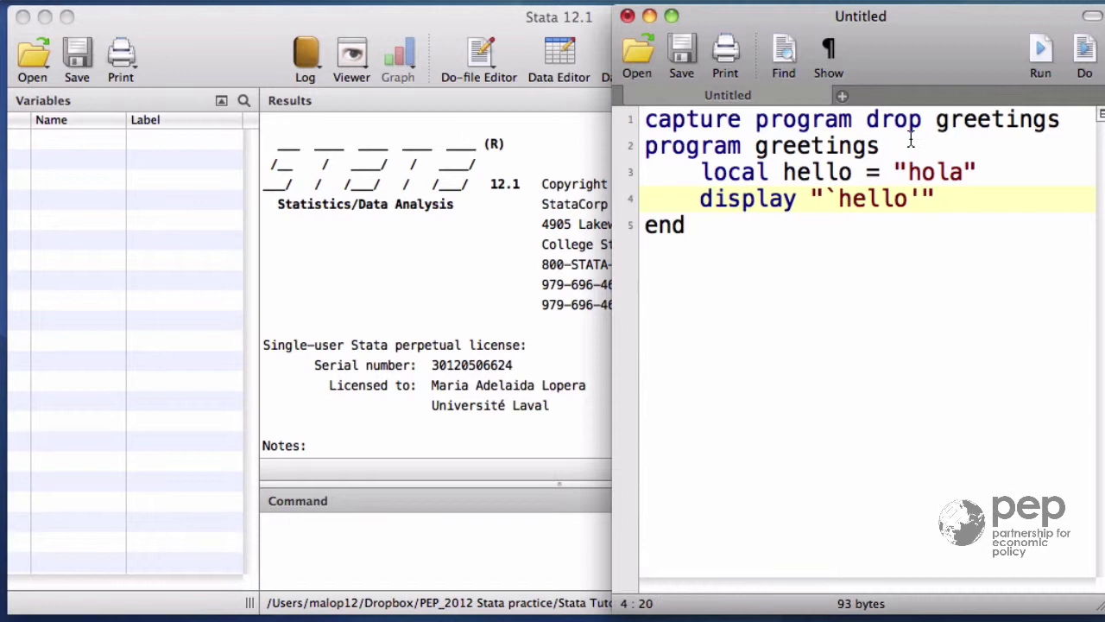
Run the do-file, then run greetings from the Command window to print hola.
click(1088, 50)
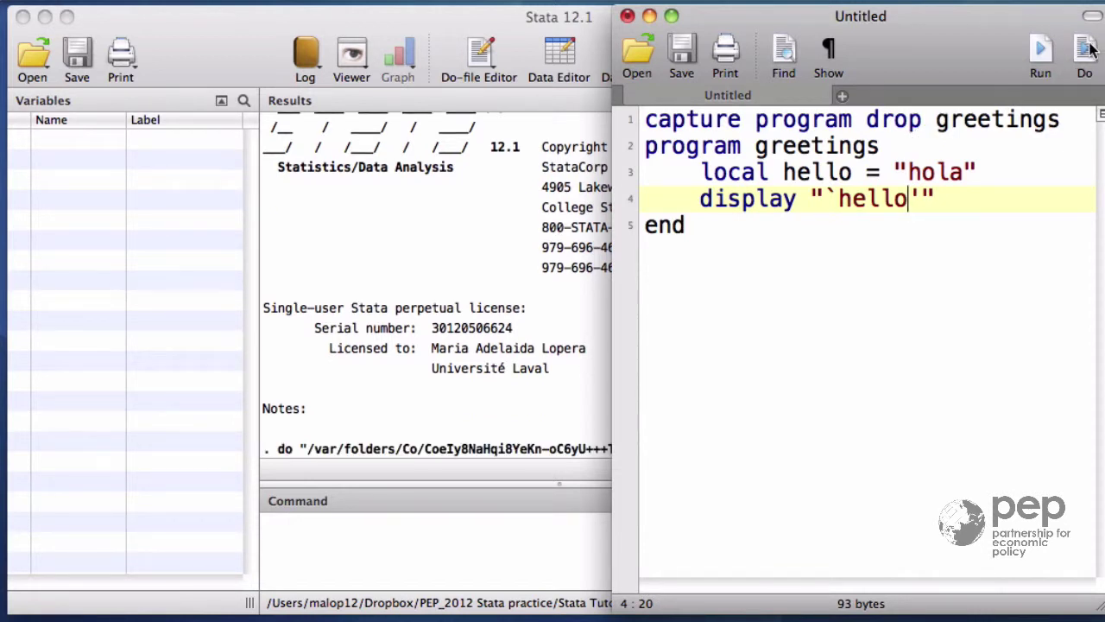
click(431, 446)
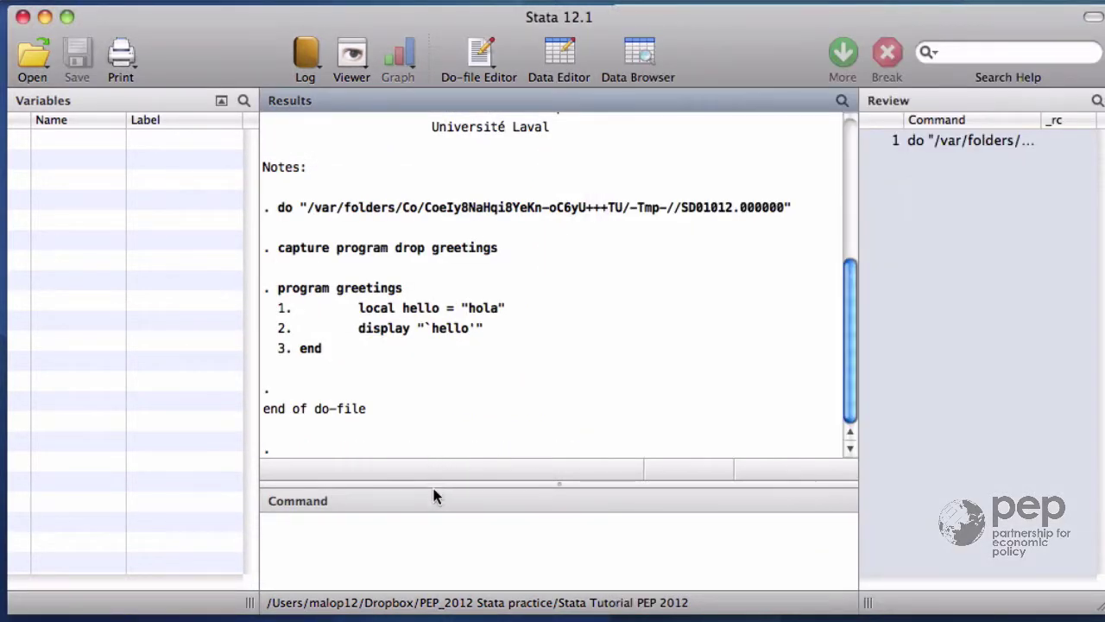
click(437, 536)
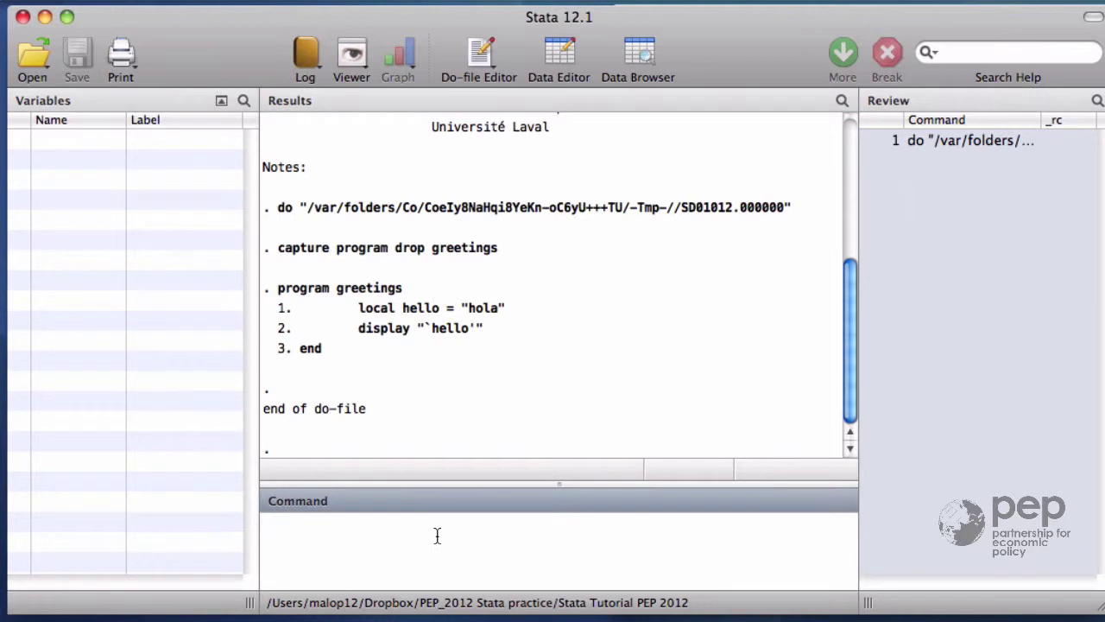
text(greeting)
text(s)
key(Return)
drag(327, 413, 228, 421)
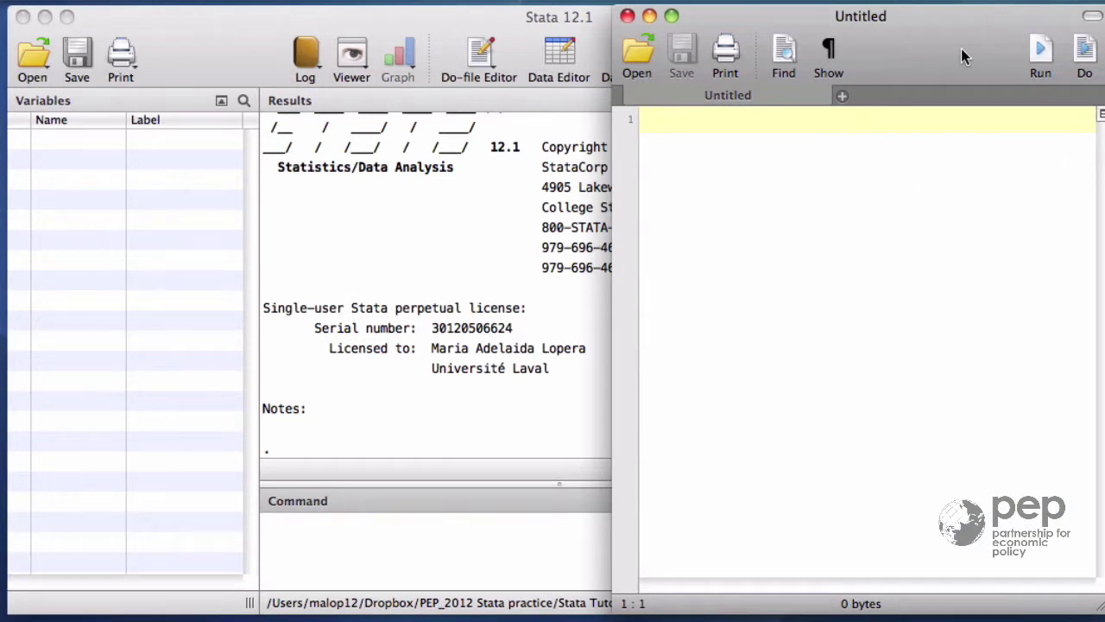
Write the skeleton capture program drop ratio, program ratio, and end.
text(cap)
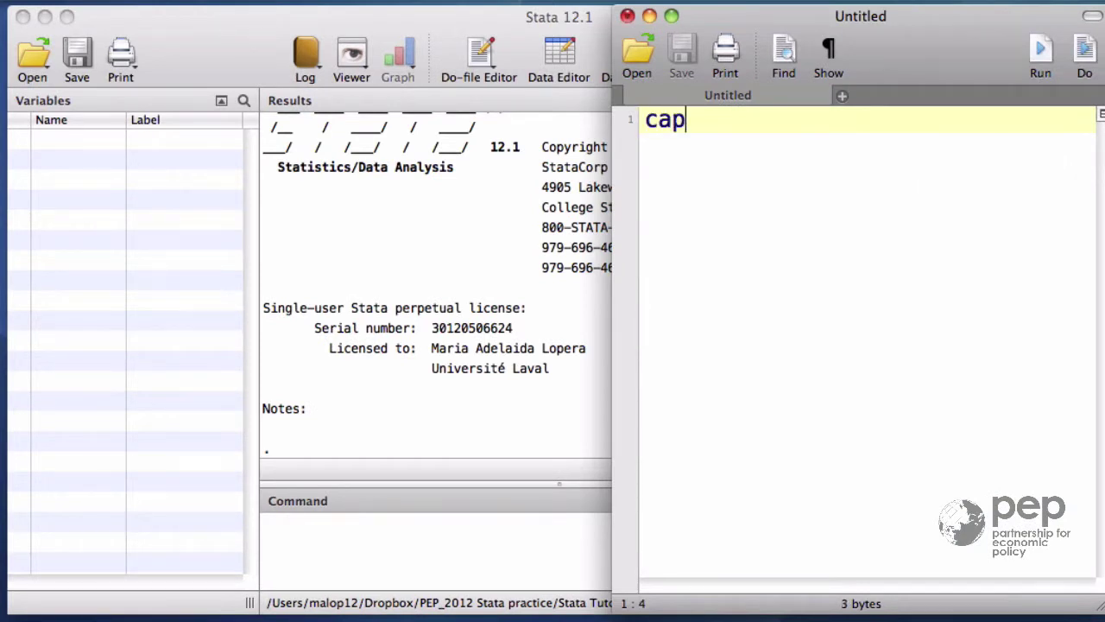
text(ture program drop ratio)
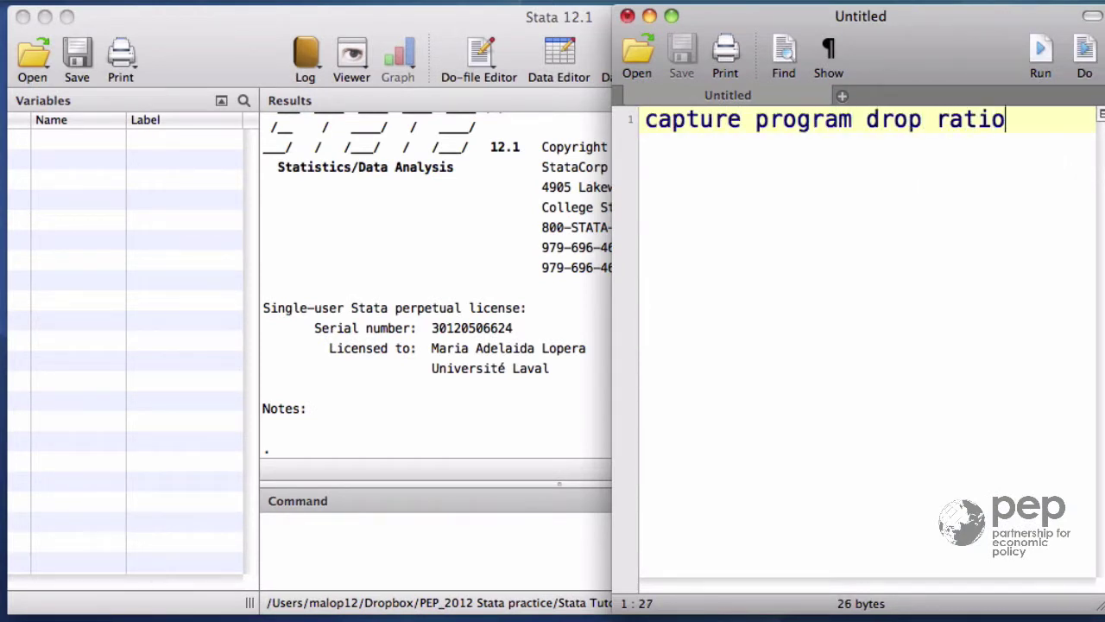
key(Return)
text(program ratio)
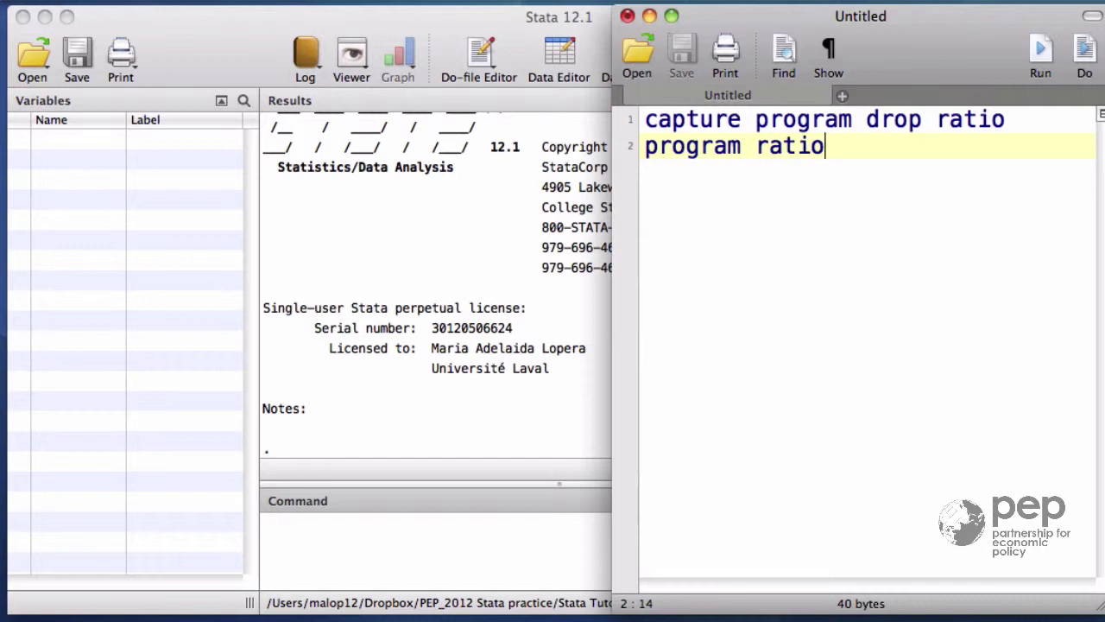
key(Return)
key(Return)
text(end)
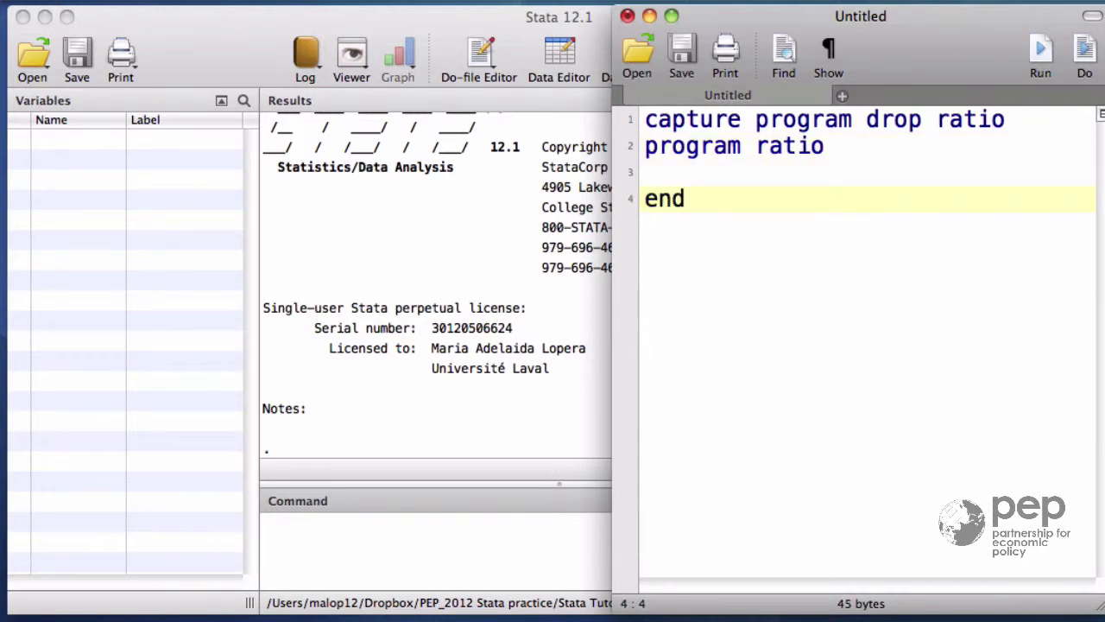
Add the indented body line display "ratio = " `1'/`2'.
key(Up)
key(Tab)
text(dis)
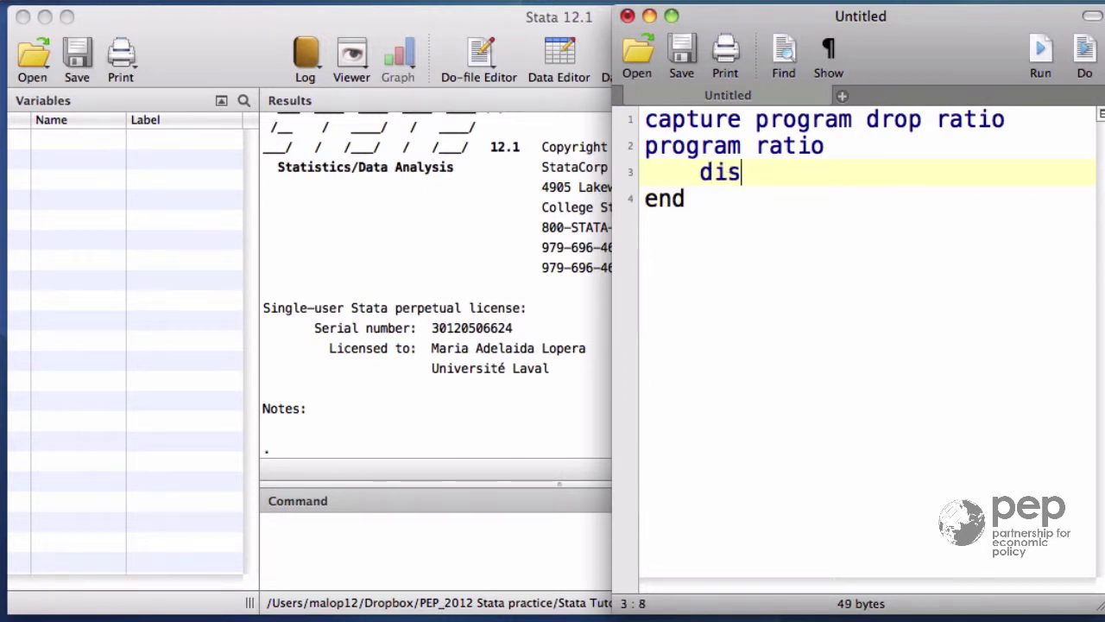
text(play ")
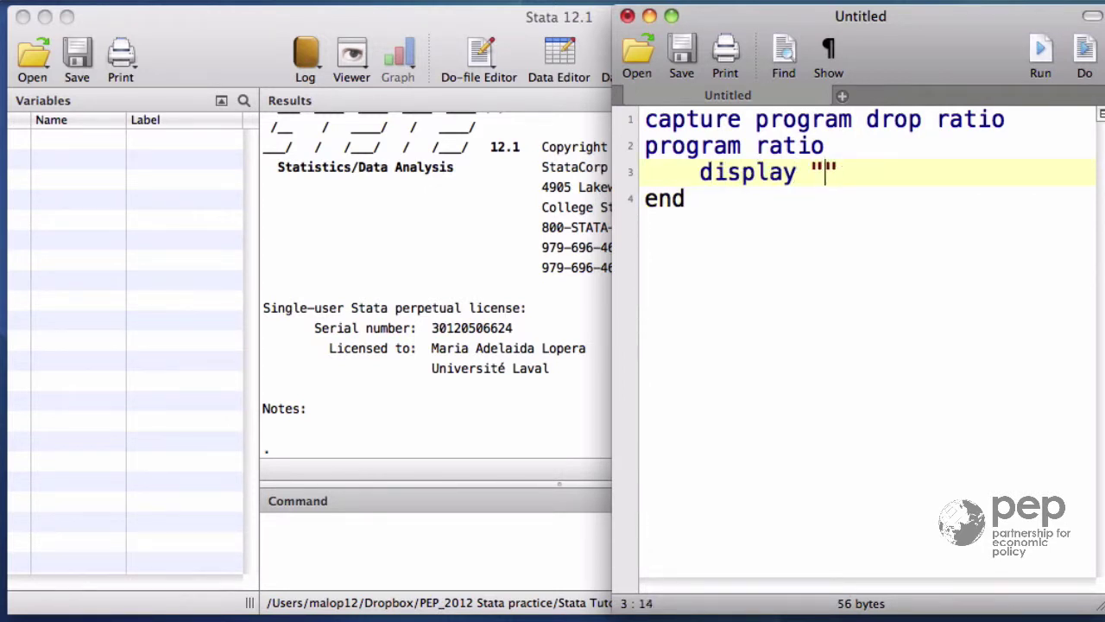
text(ratio )
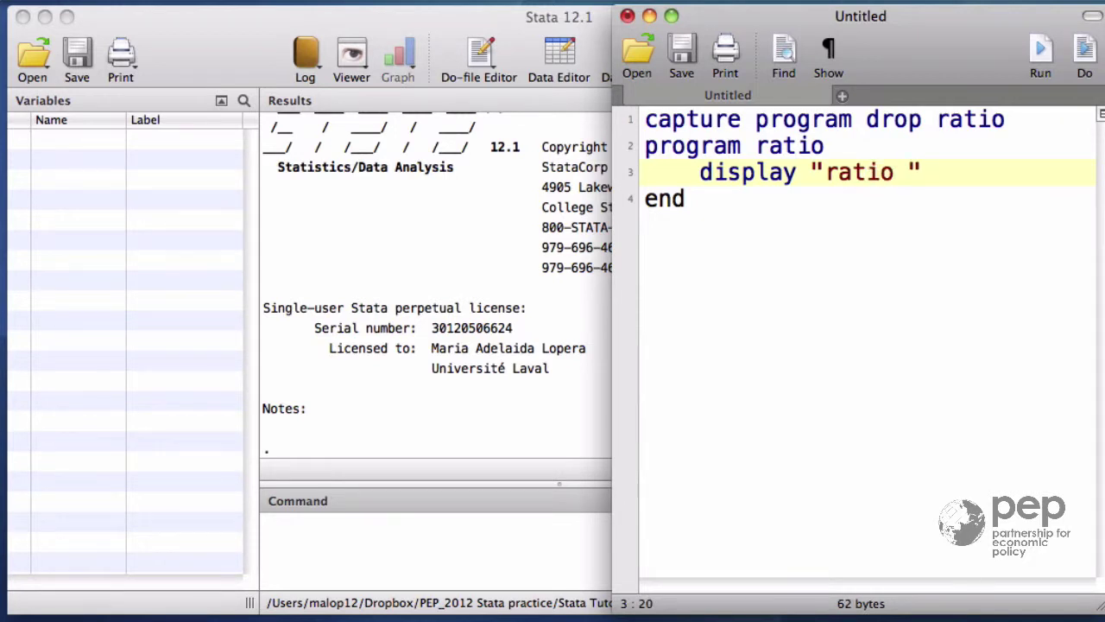
text(= " `)
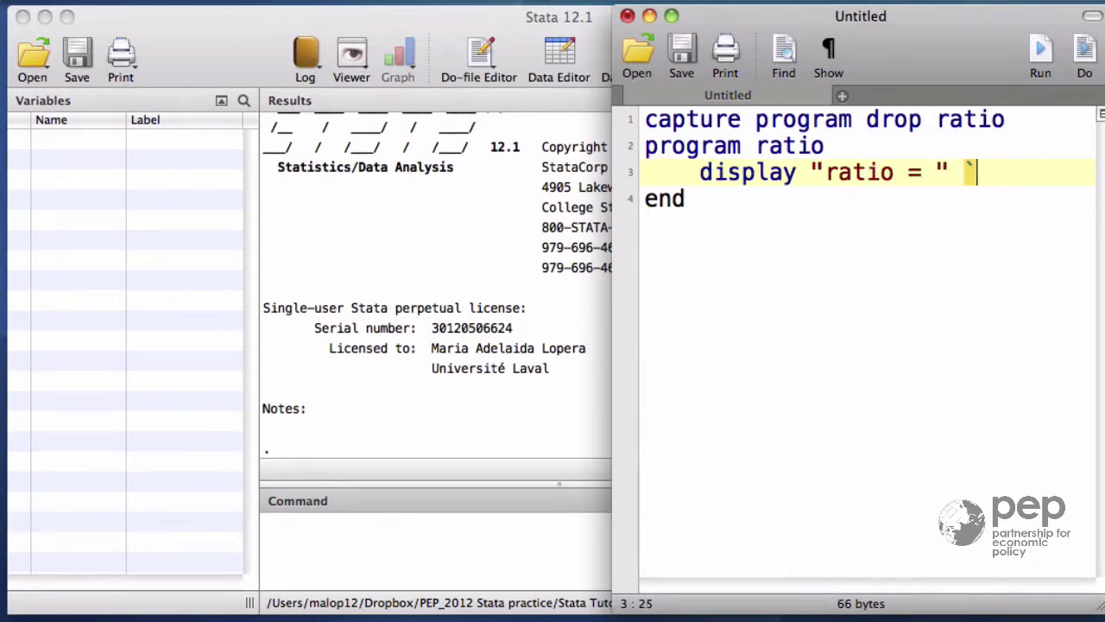
text(')
key(Left)
text(1)
key(Right)
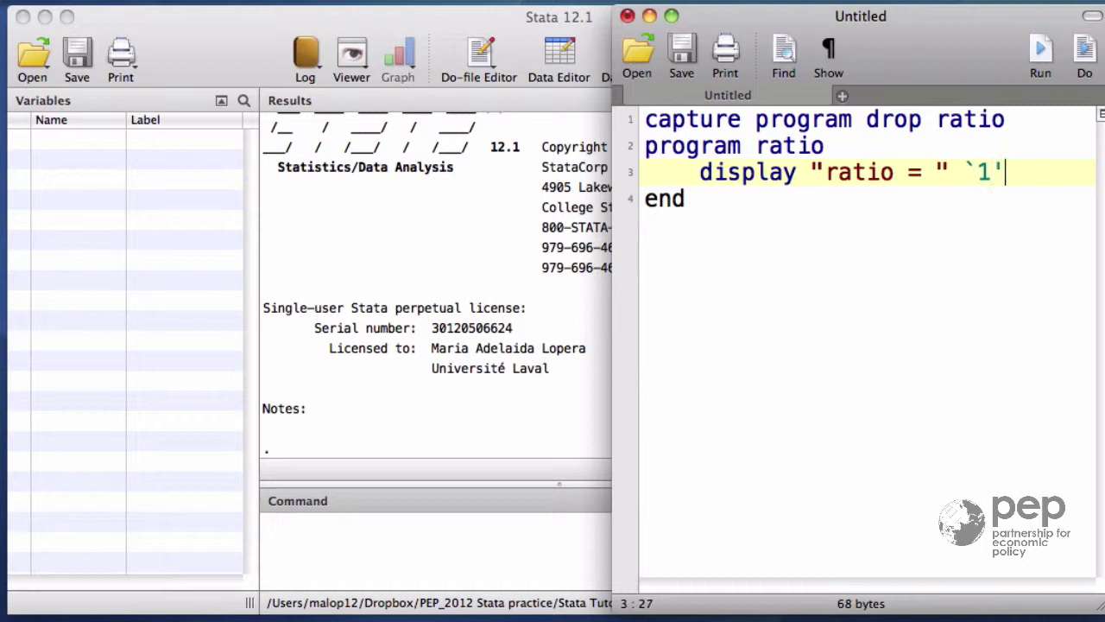
text(/)
text(`2')
key(Left)
text(2)
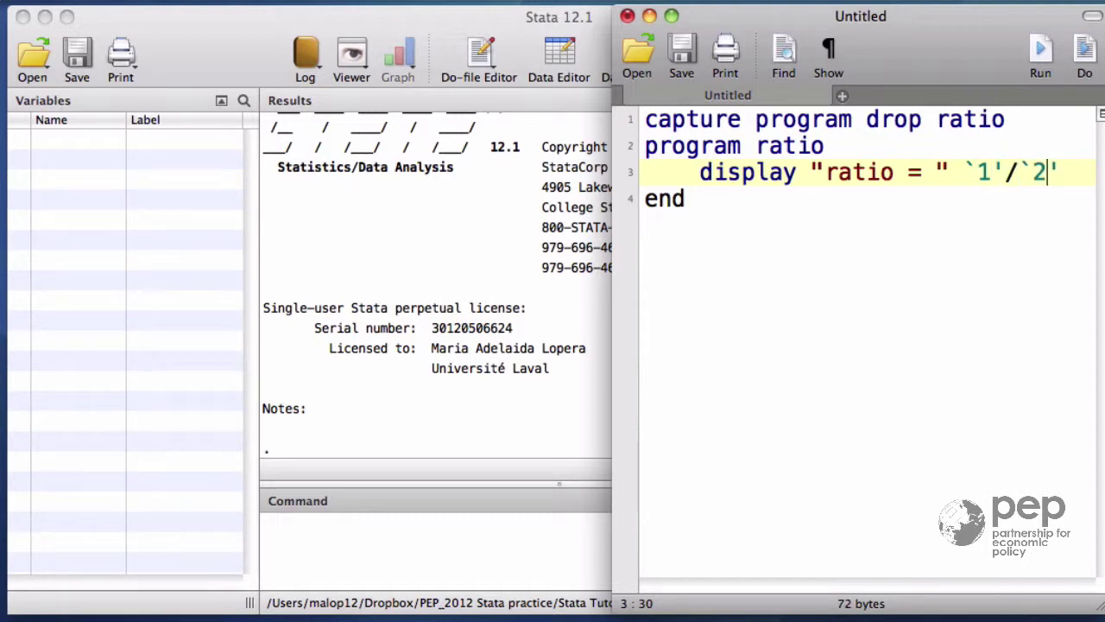
key(Right)
Run the do-file to define ratio, run ratio 6 3 to print ratio = 2, and return to the do-file.
click(1087, 52)
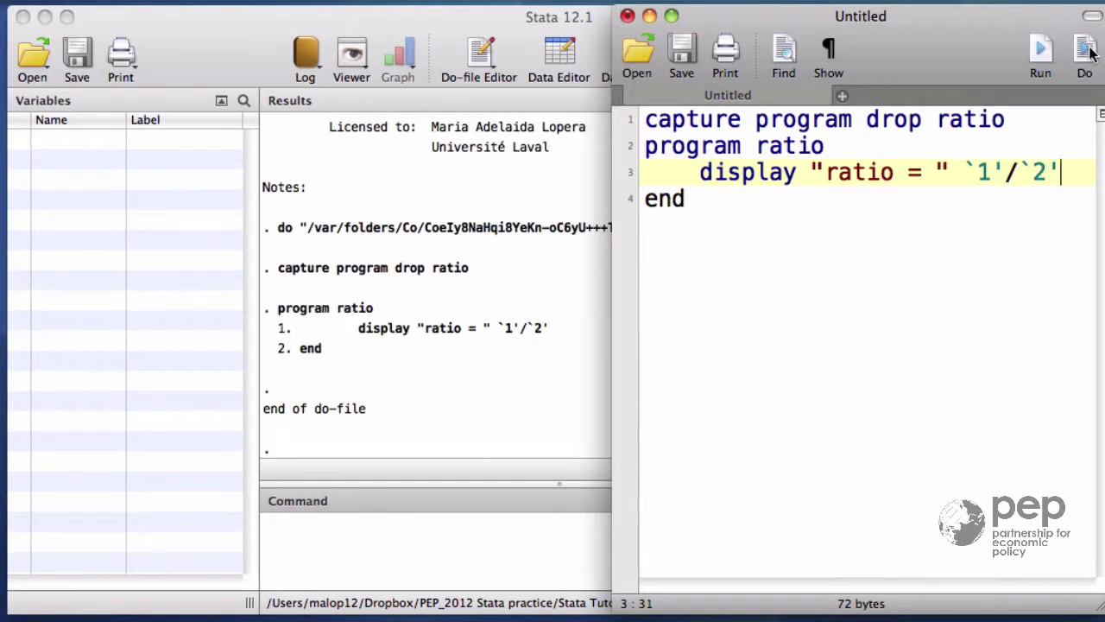
click(536, 523)
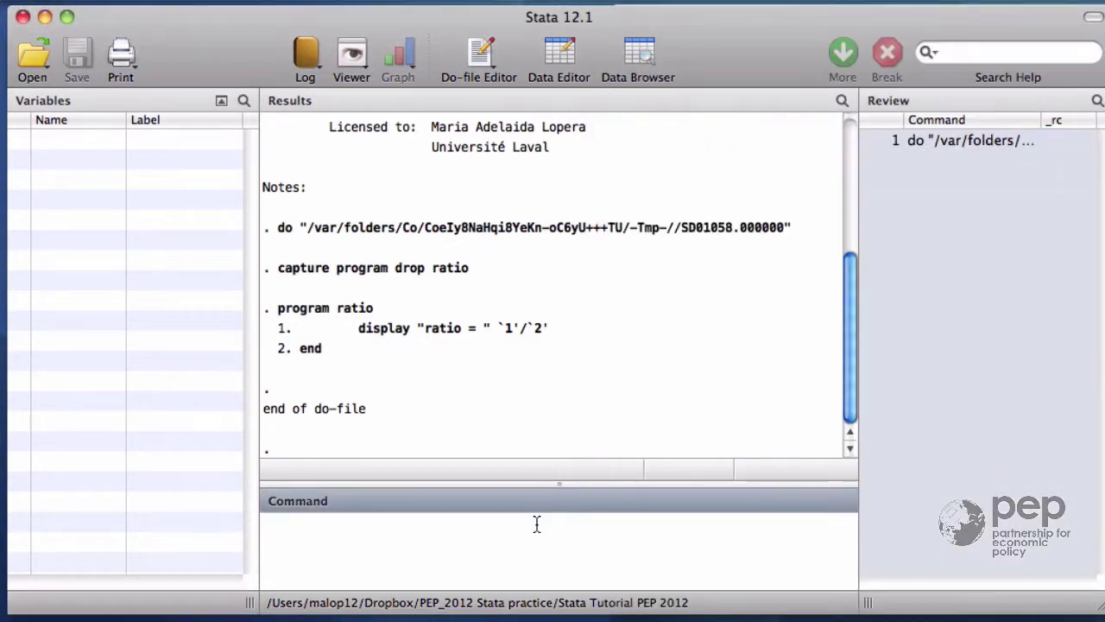
text(ratio 6 )
text(3)
key(Return)
key(F3)
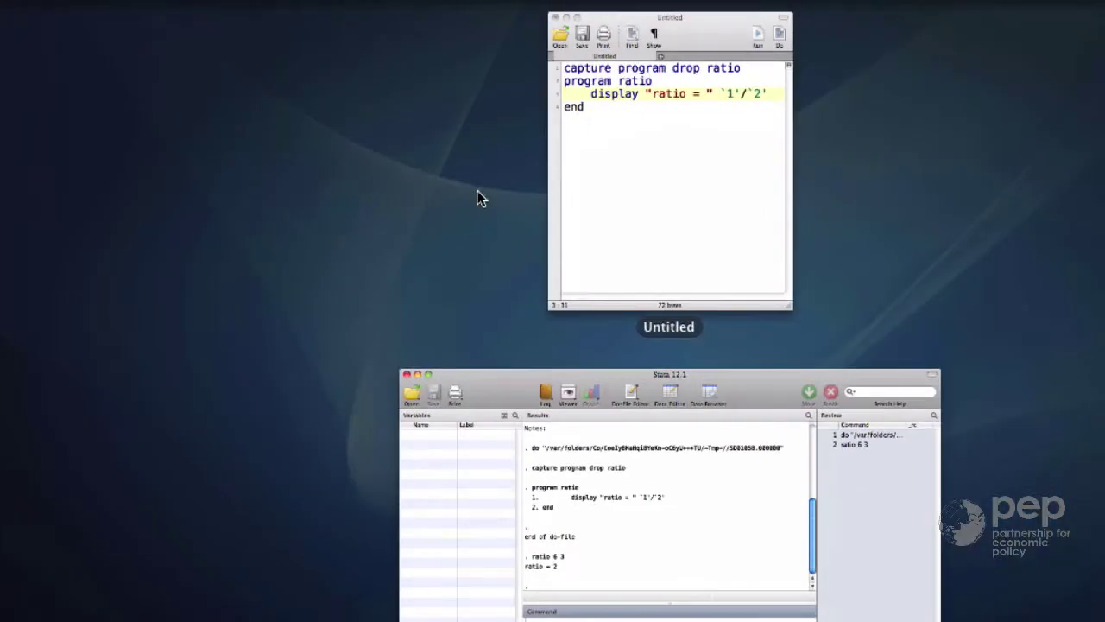
click(671, 251)
Add locals numerator = 1 + sqrt(5) and denominator = 2 with a ratio call, then run it.
click(739, 215)
key(Return)
key(Return)
text(local numerator   = 1 + sqrt(5) local denominator = 2)
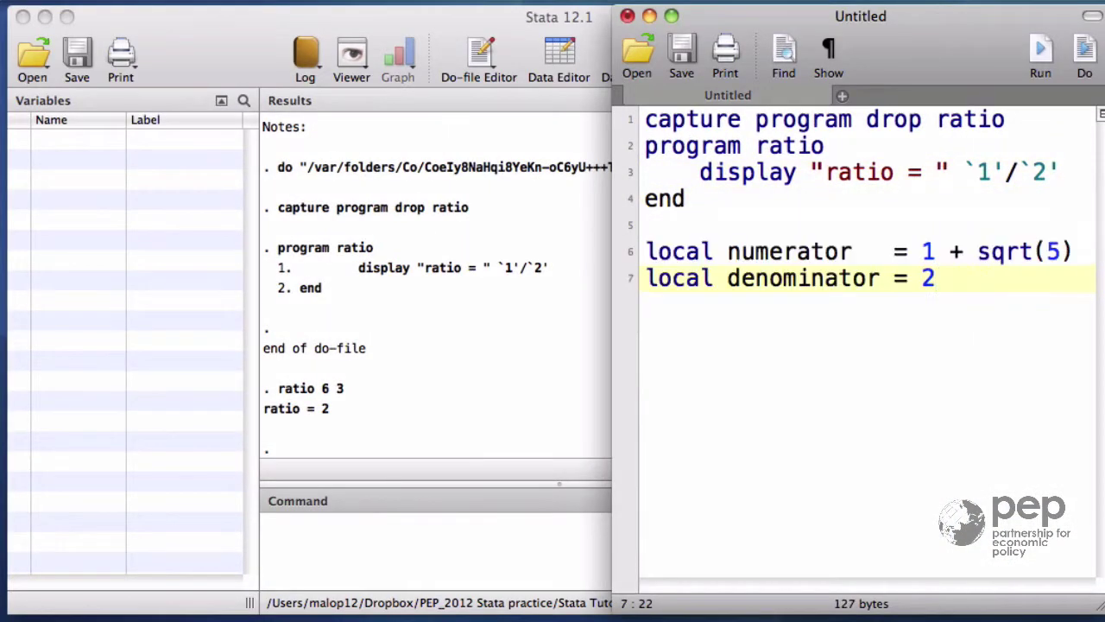
key(Return)
key(Return)
text(ratio `)
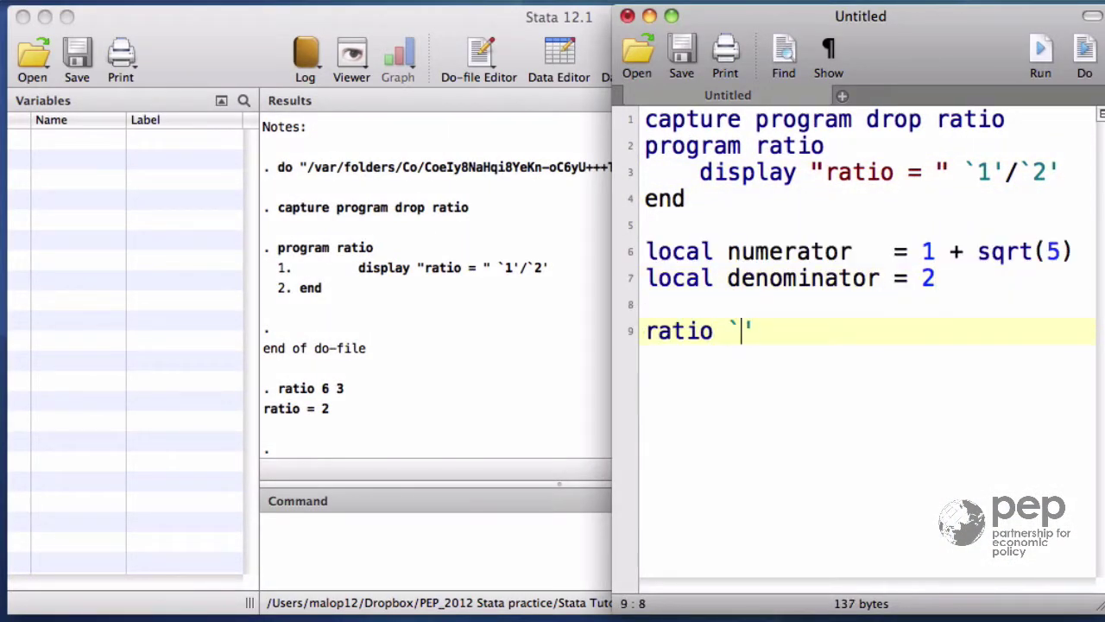
text(numerator' `denomi)
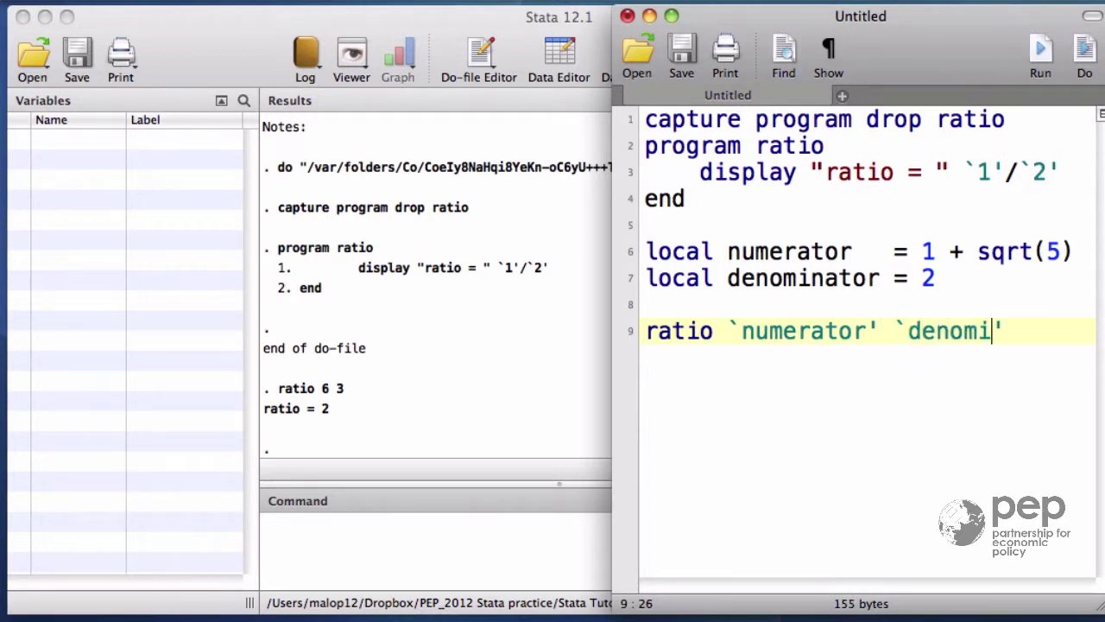
text(nator)
click(1079, 50)
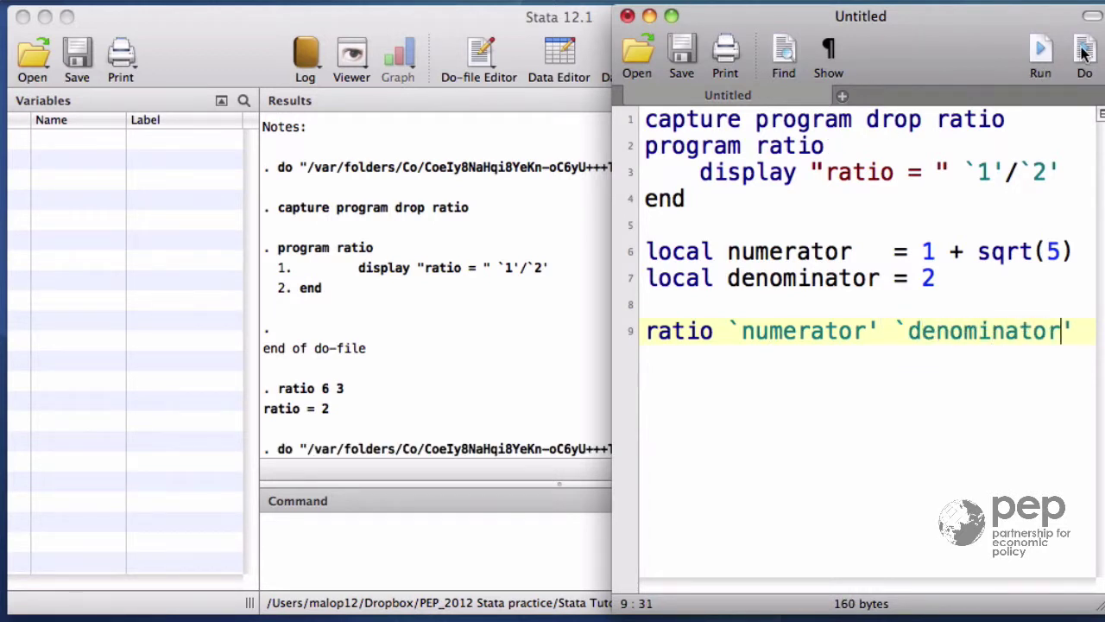
click(403, 380)
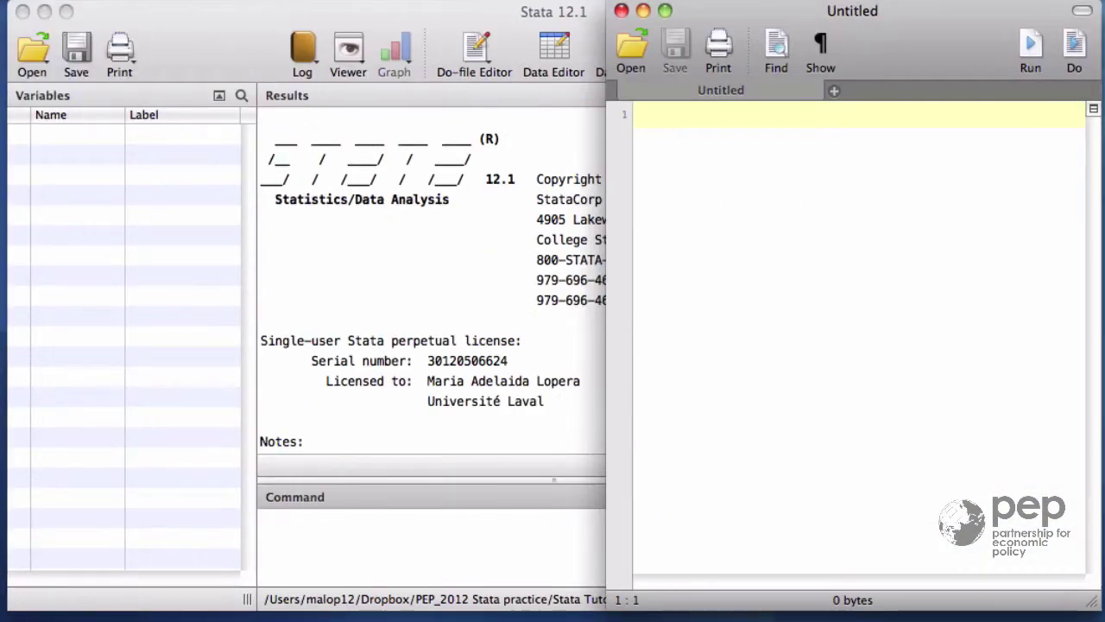
Write the skeleton capture program drop divide, program divide, a blank line, and end.
text(capture program )
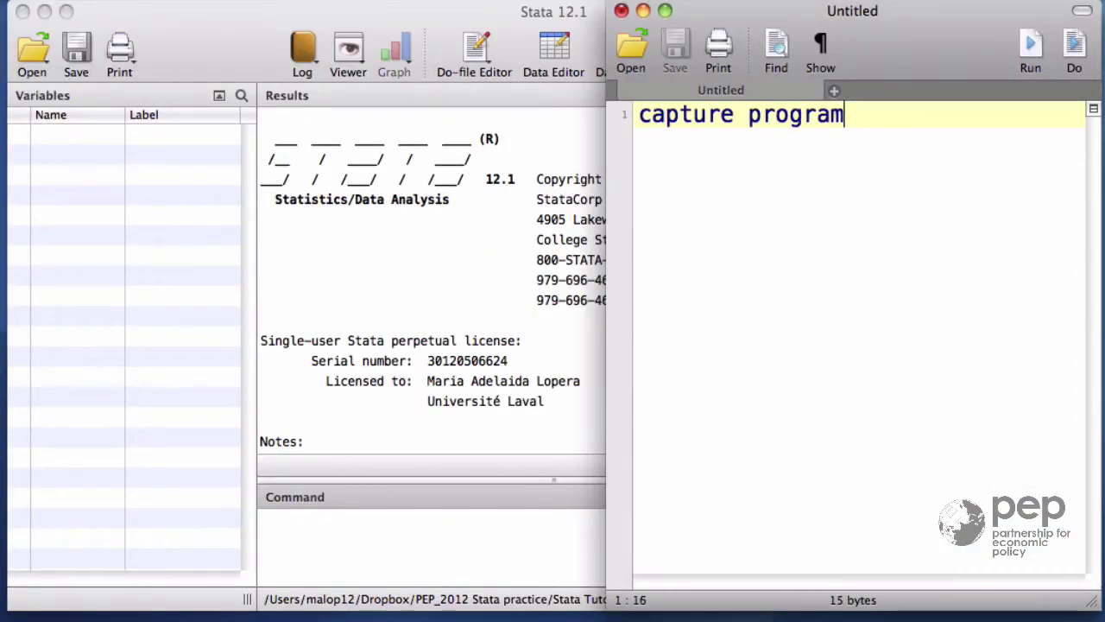
text(drop divide)
key(Return)
text(pro)
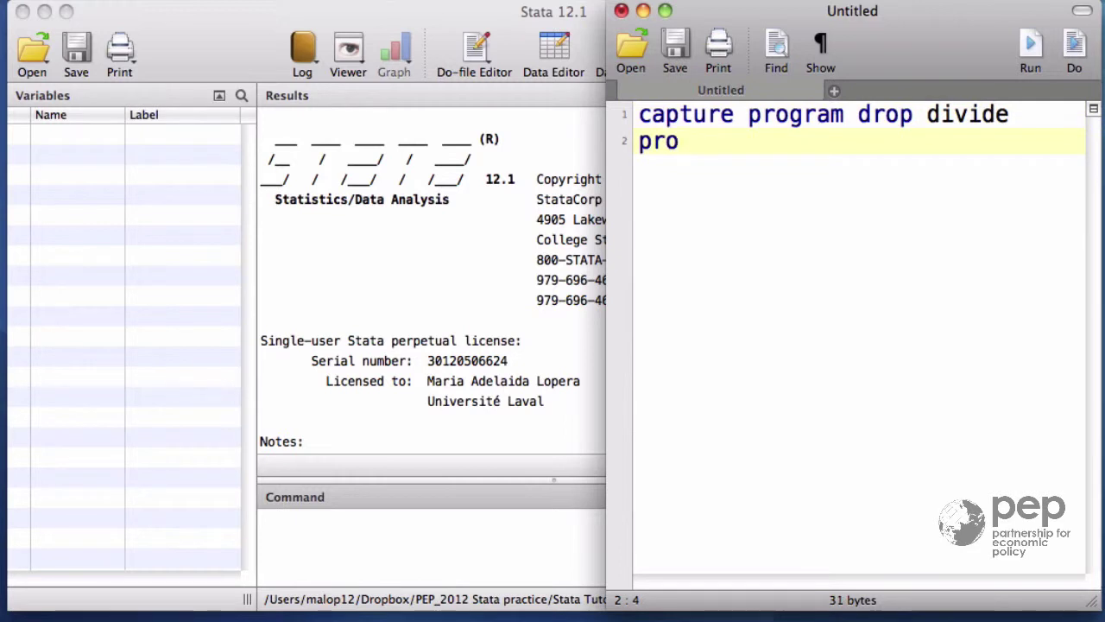
text(gram divide)
key(Return)
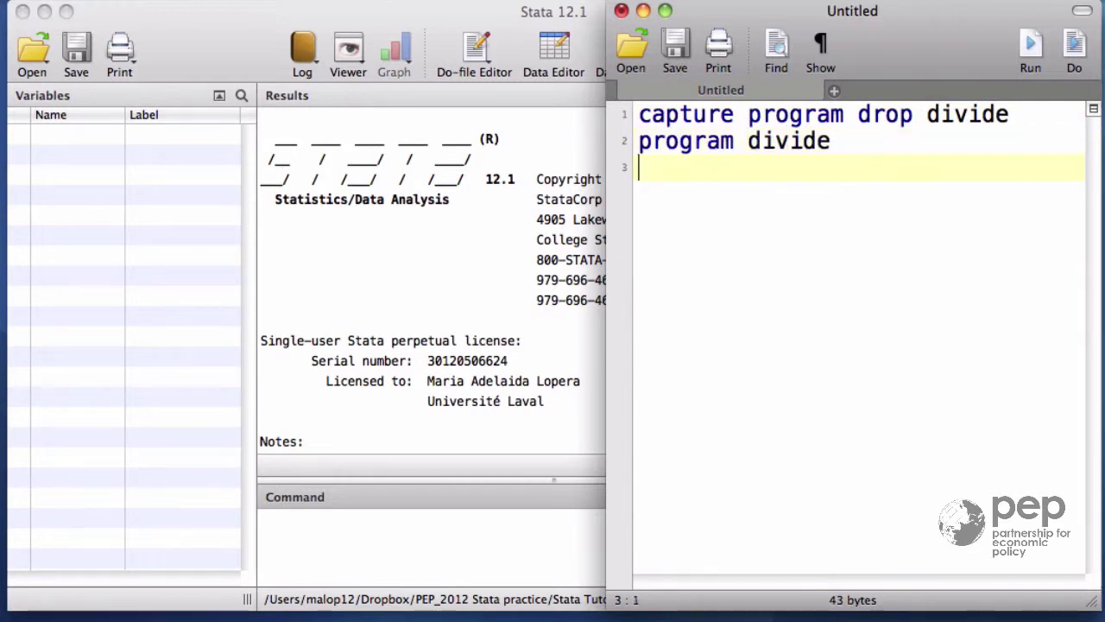
key(Return)
text(end)
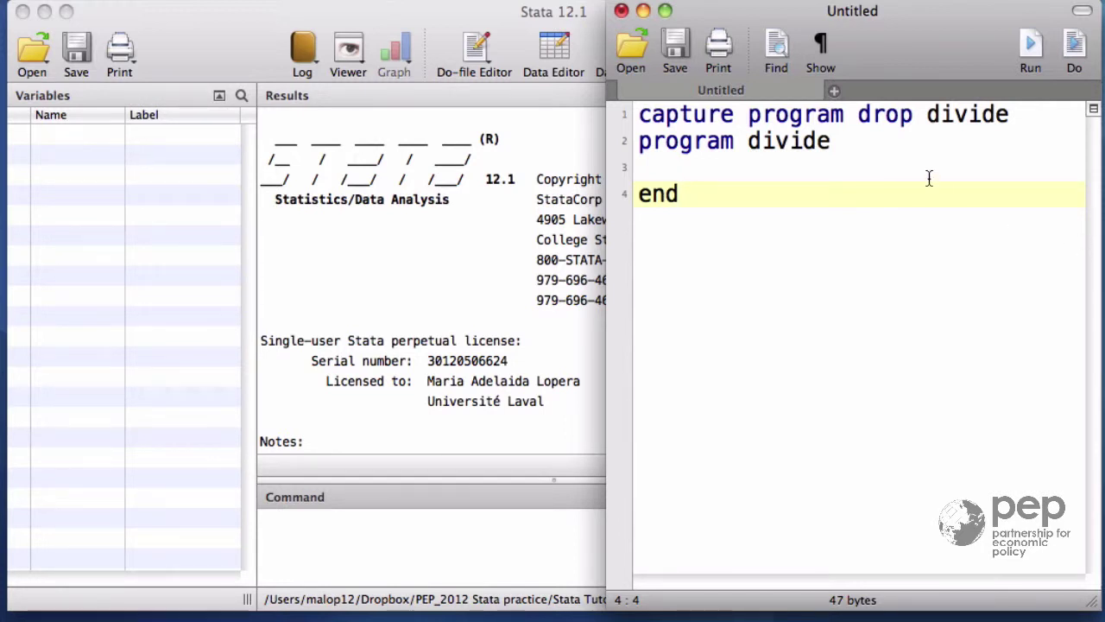
Make divide rclass and give it the body return local ratio = `1'/`2'.
click(869, 143)
text(, rc)
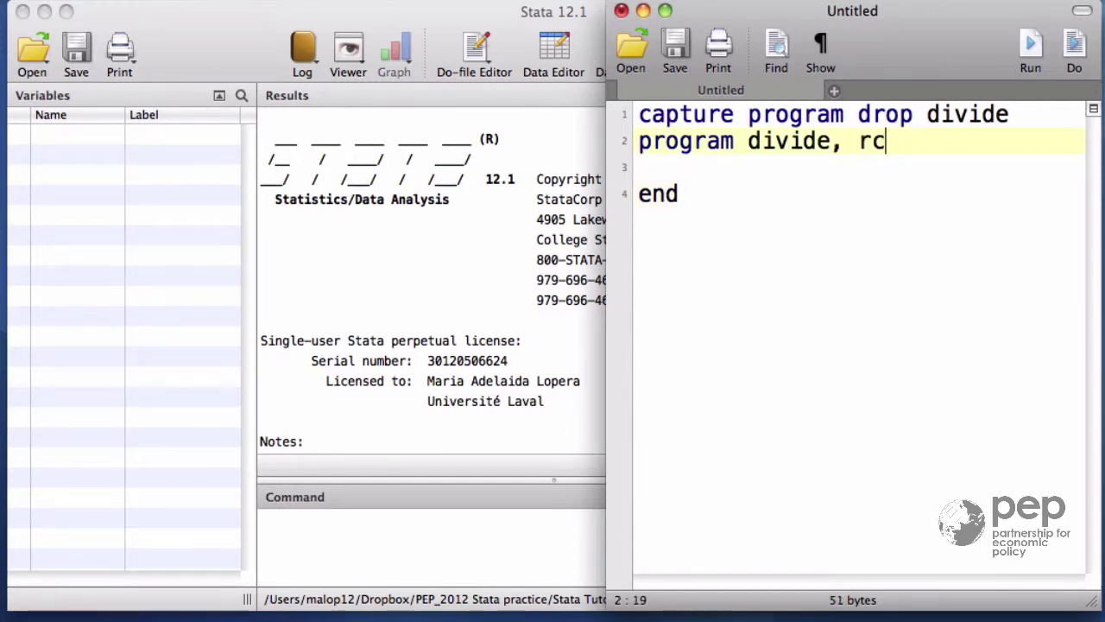
text(lass)
key(Down)
key(Tab)
text(ret)
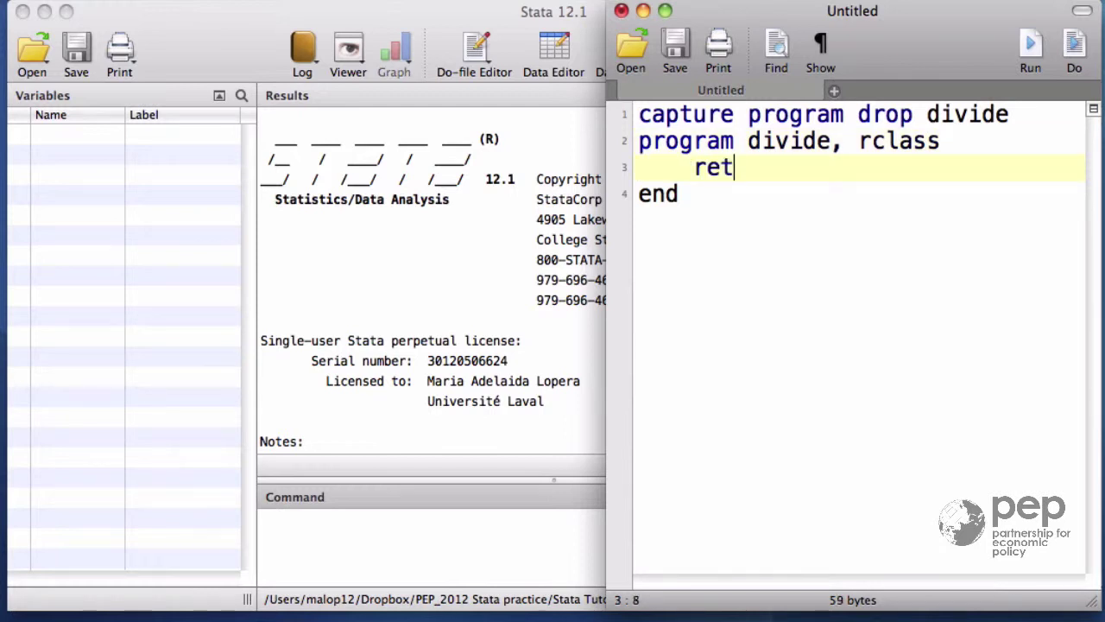
text(urn local ra)
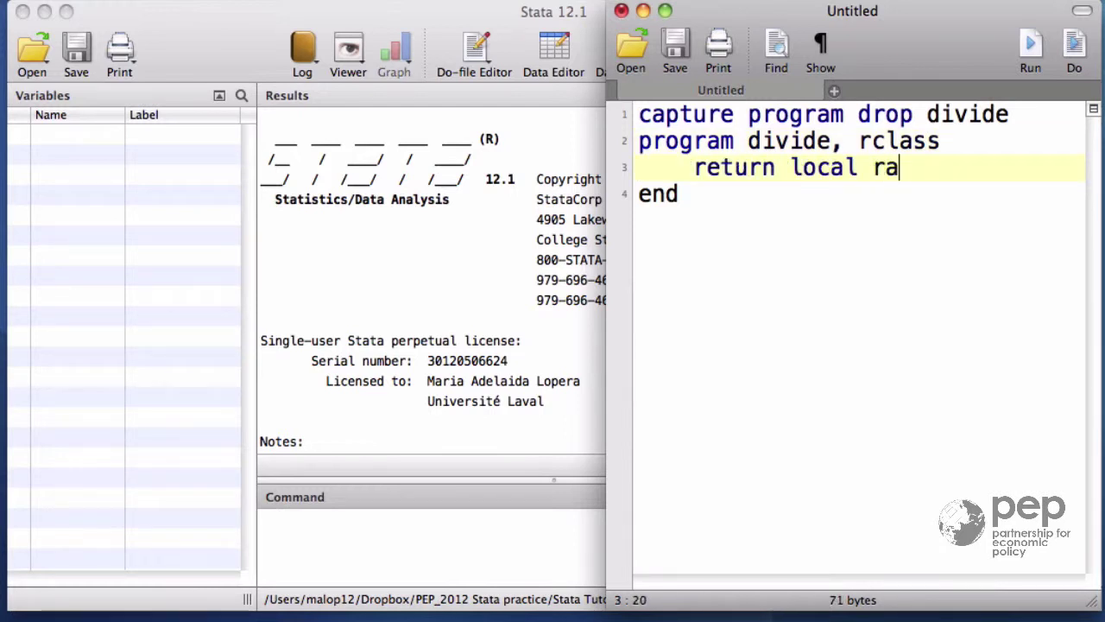
text(tio = `1)
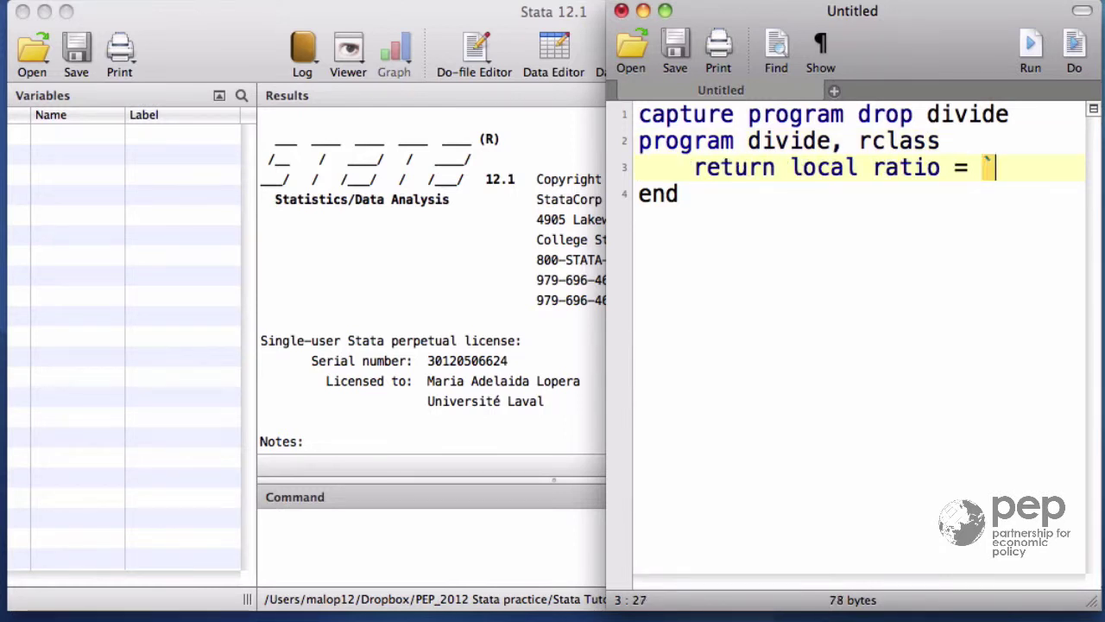
text(')
key(Left)
text(1)
key(Right)
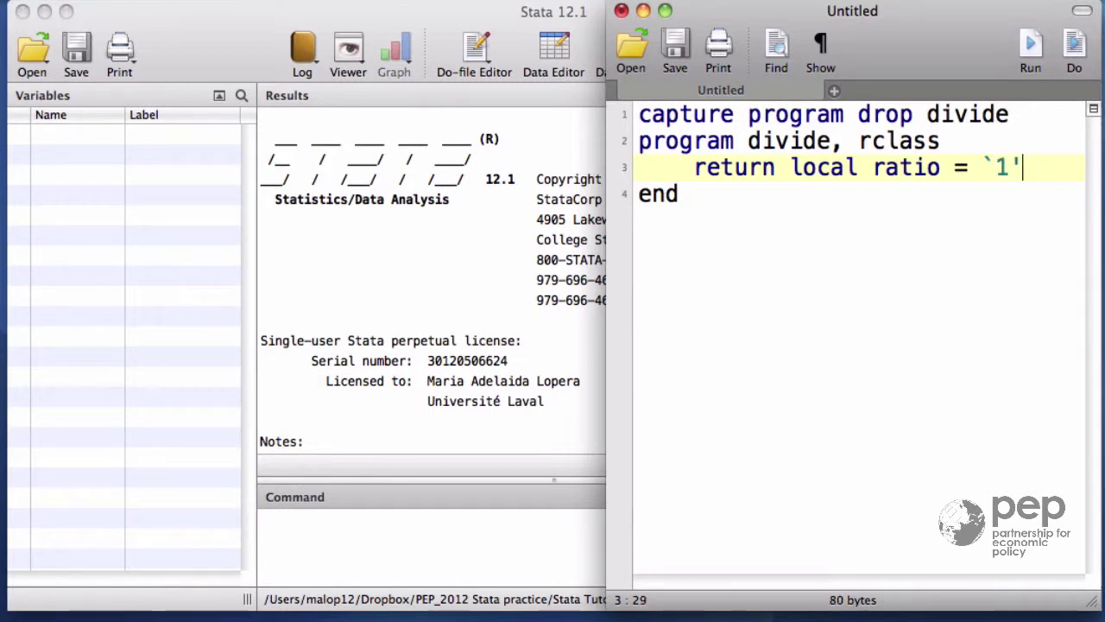
text(/`2)
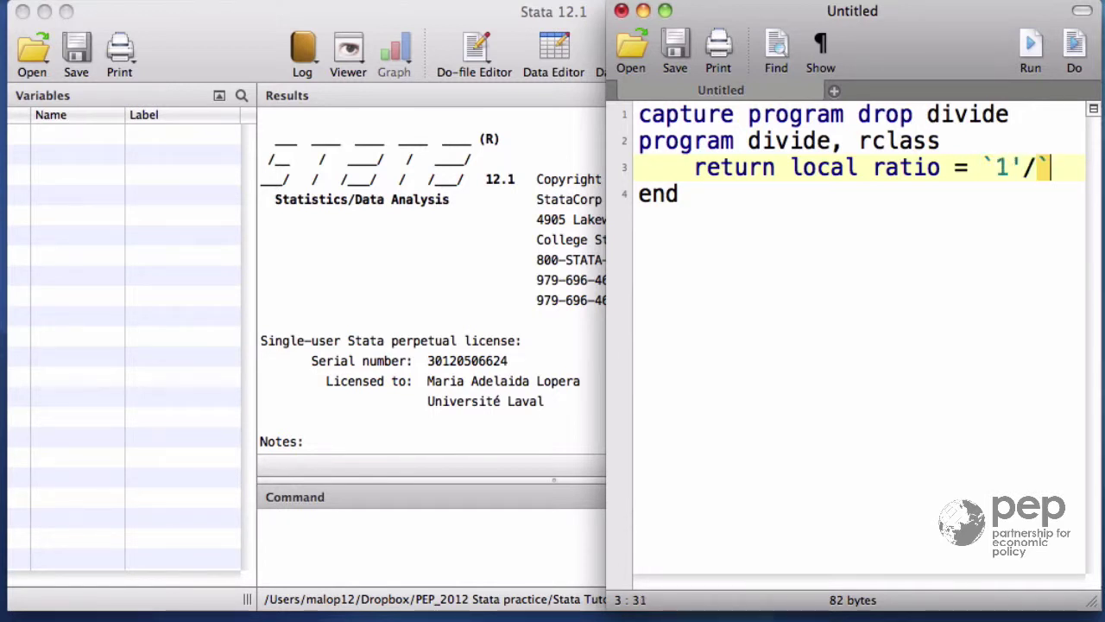
text(')
key(Left)
text(2)
key(Right)
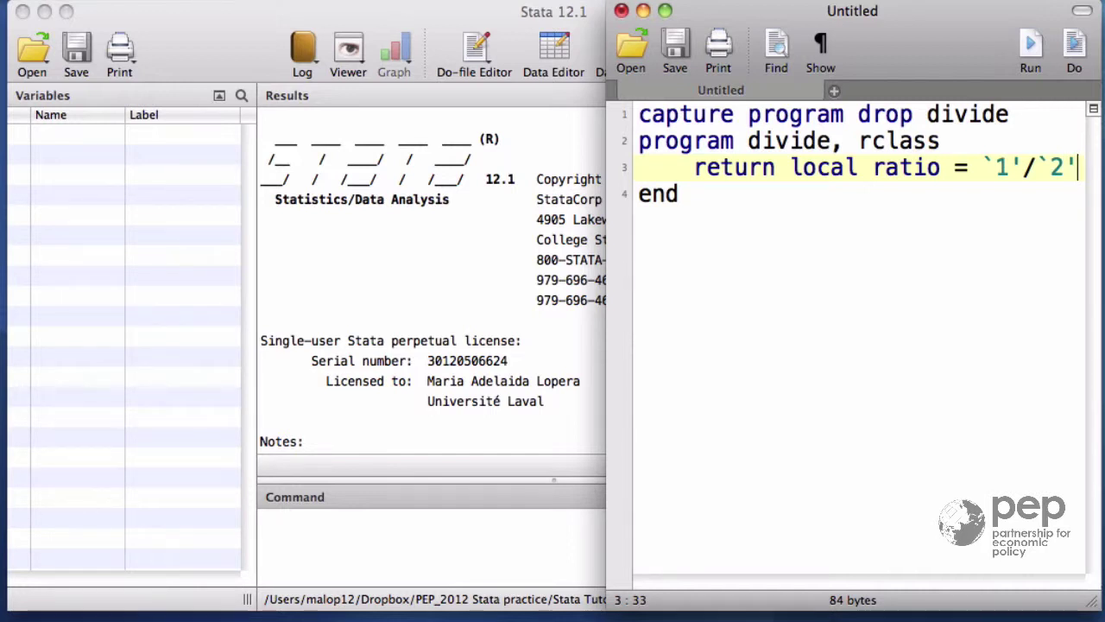
key(Down)
Append divide 6 3 to the do-file and run it.
key(Return)
key(Return)
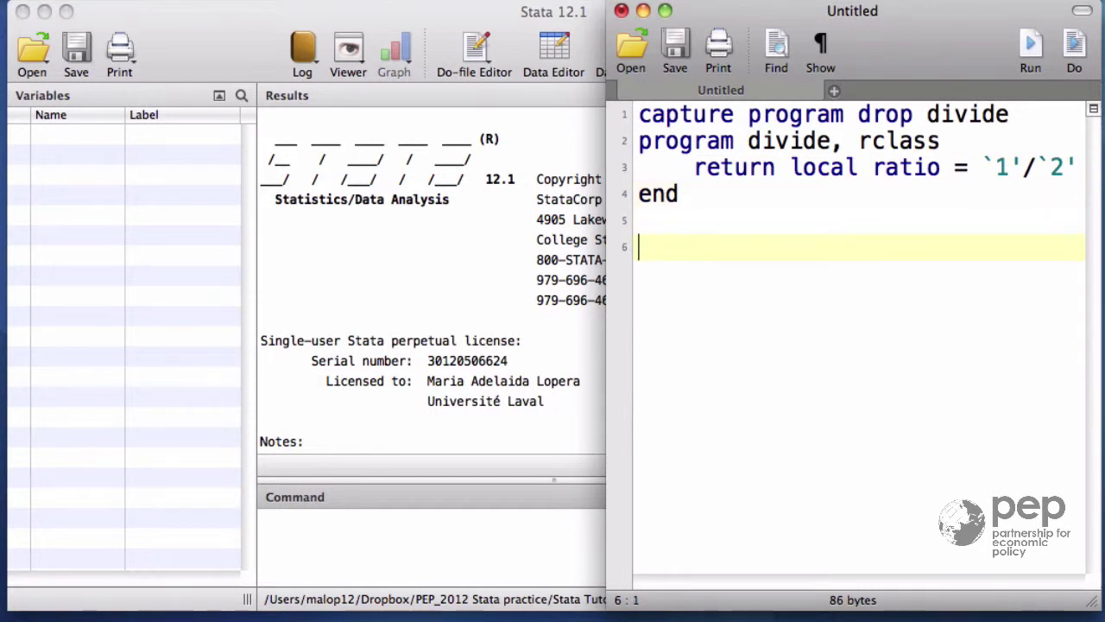
text(divide 6)
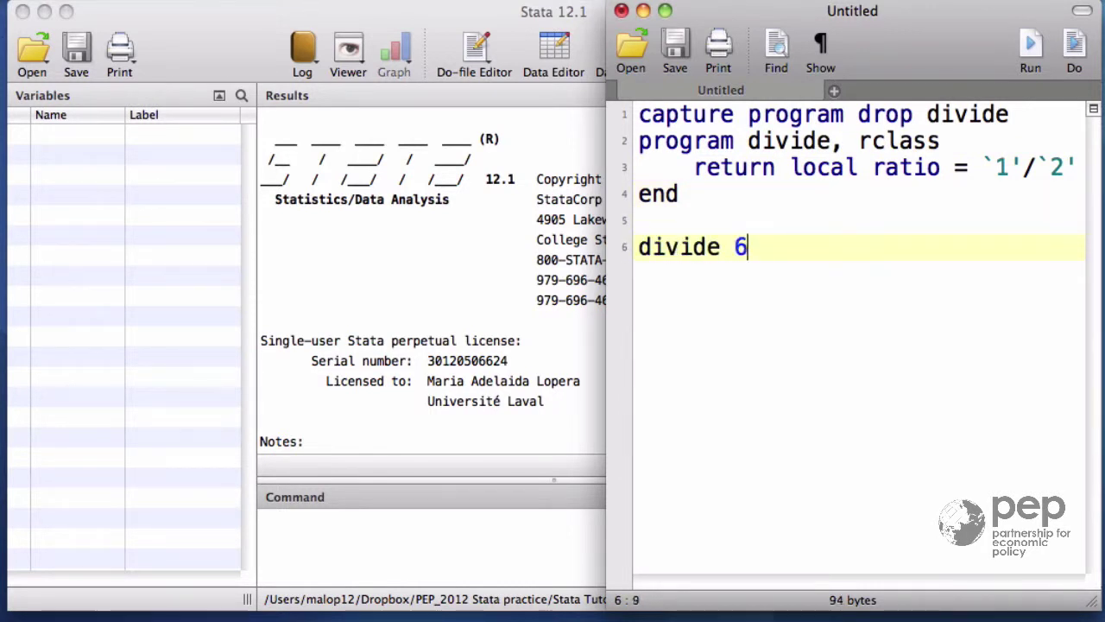
text( 3)
click(1069, 50)
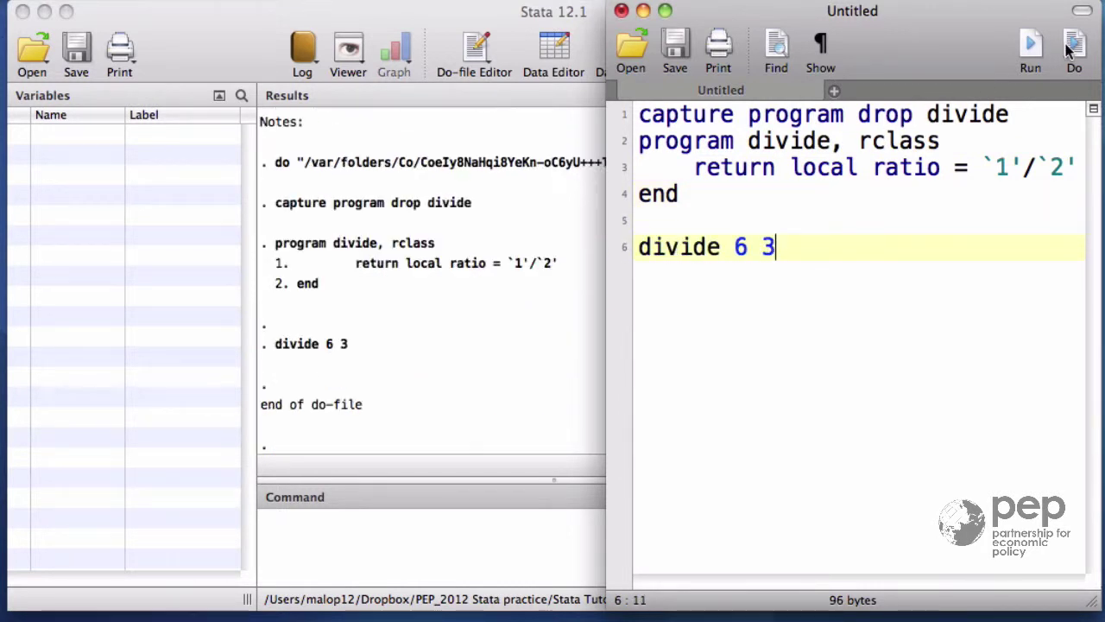
Run display r(ratio) in the Command window, which prints 2.
click(523, 536)
text(disp)
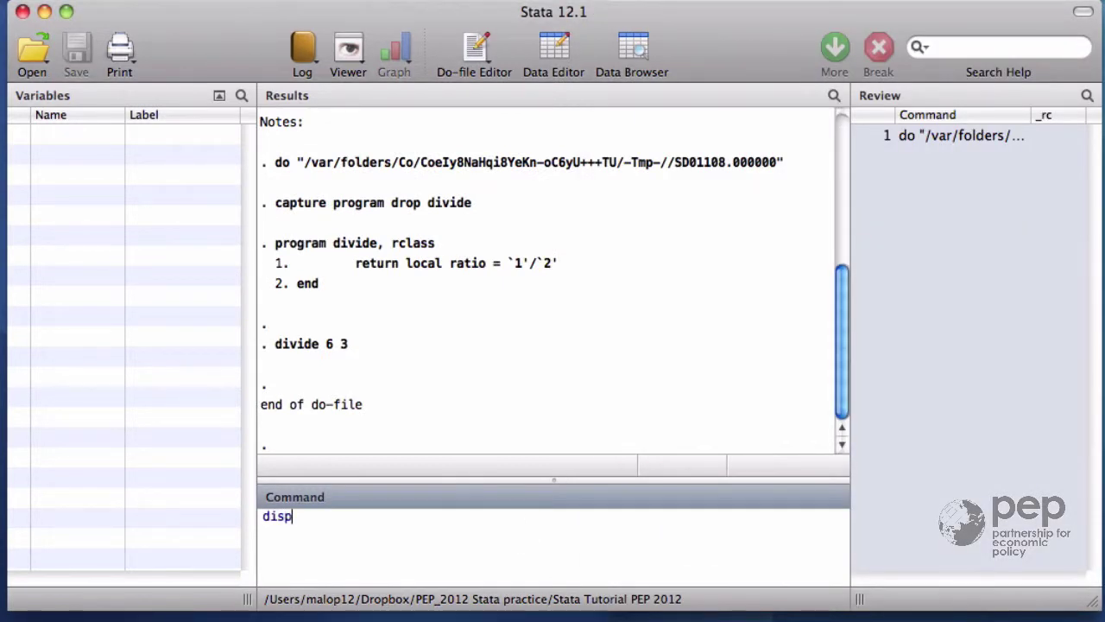
text(lay r)
text((ratio)
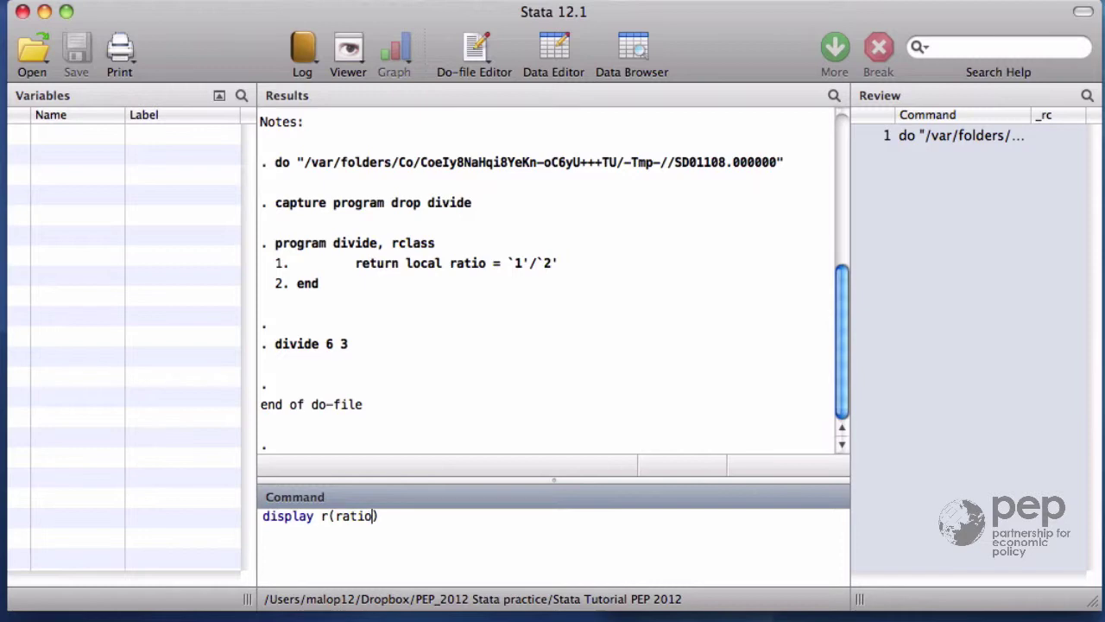
key(Return)
key(F9)
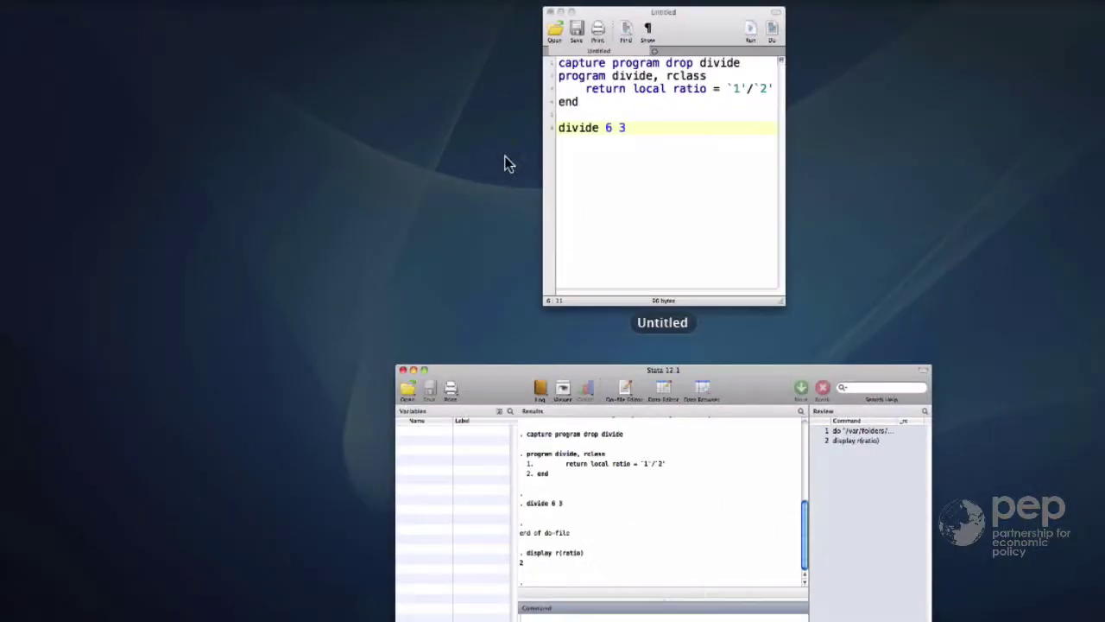
Replace divide 6 3 with the numerator/denominator locals and divide `numerator' `denominator'.
click(649, 239)
drag(804, 249, 579, 240)
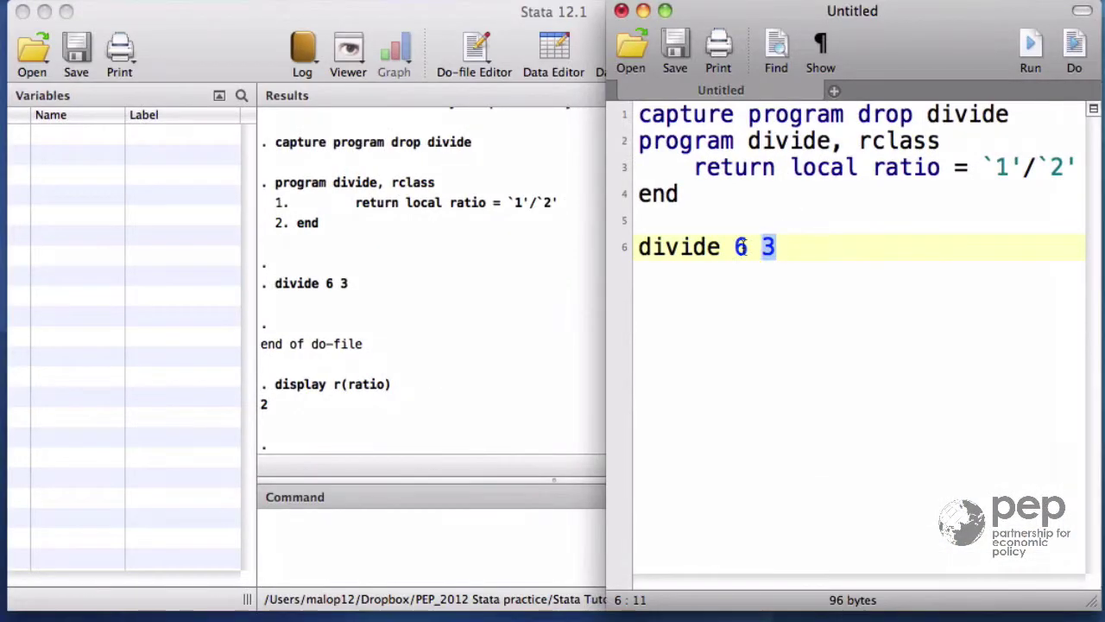
text(local numerator   = 1 + sqrt(5) local denominator = 2)
text(divide `)
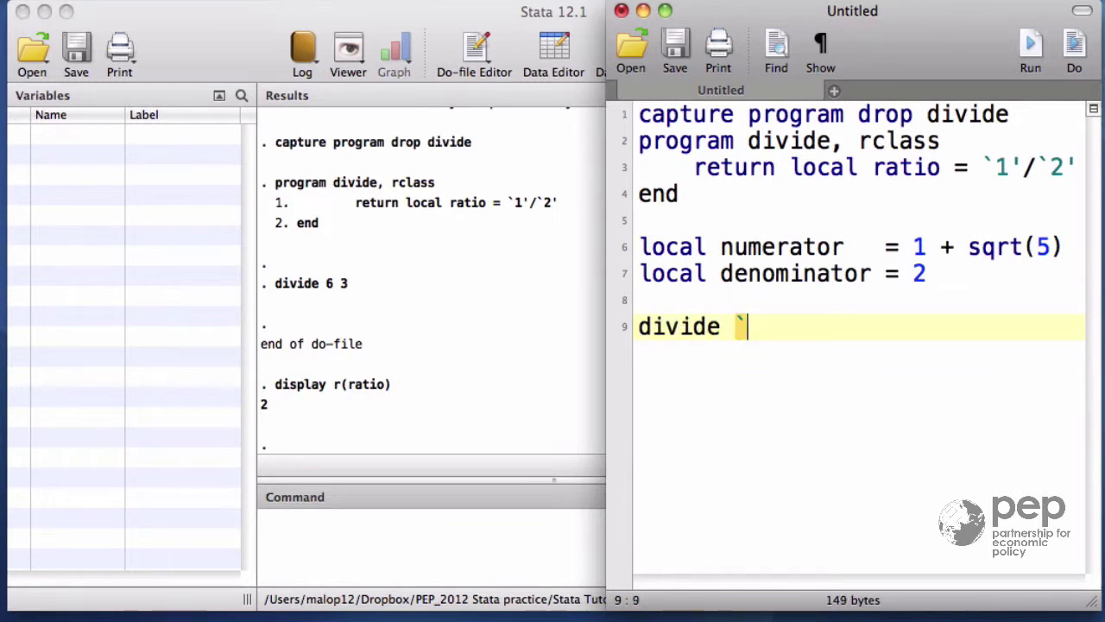
text('numerator)
key(Right)
text(`)
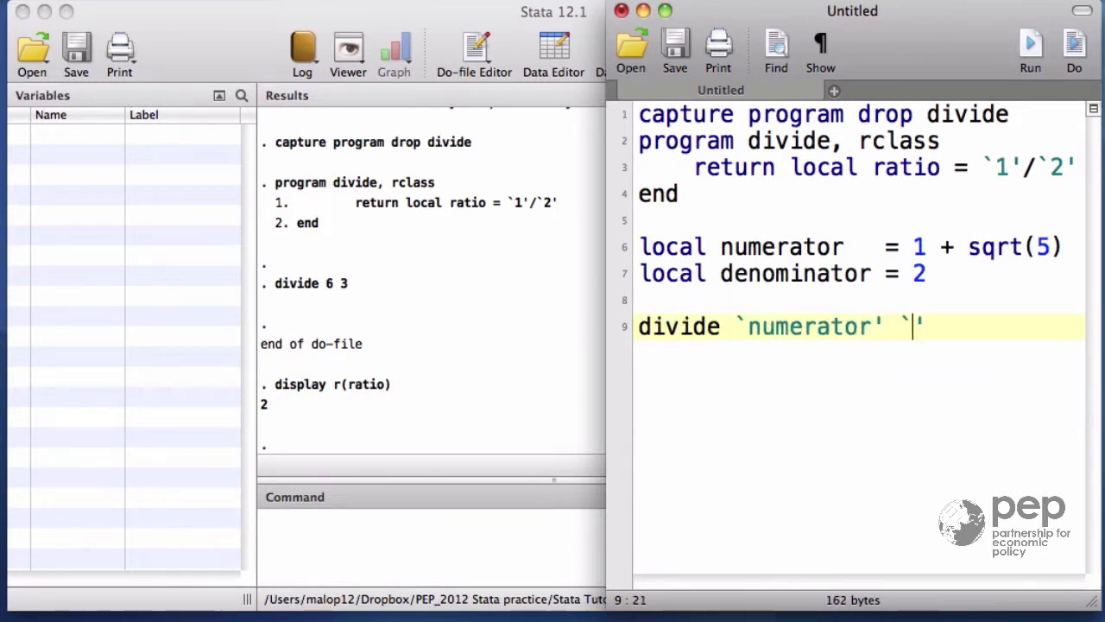
text(denominator)
key(Right)
Add display "golden ratio = " r(ratio), then run to print 1.618033988749895.
key(Return)
text(display ")
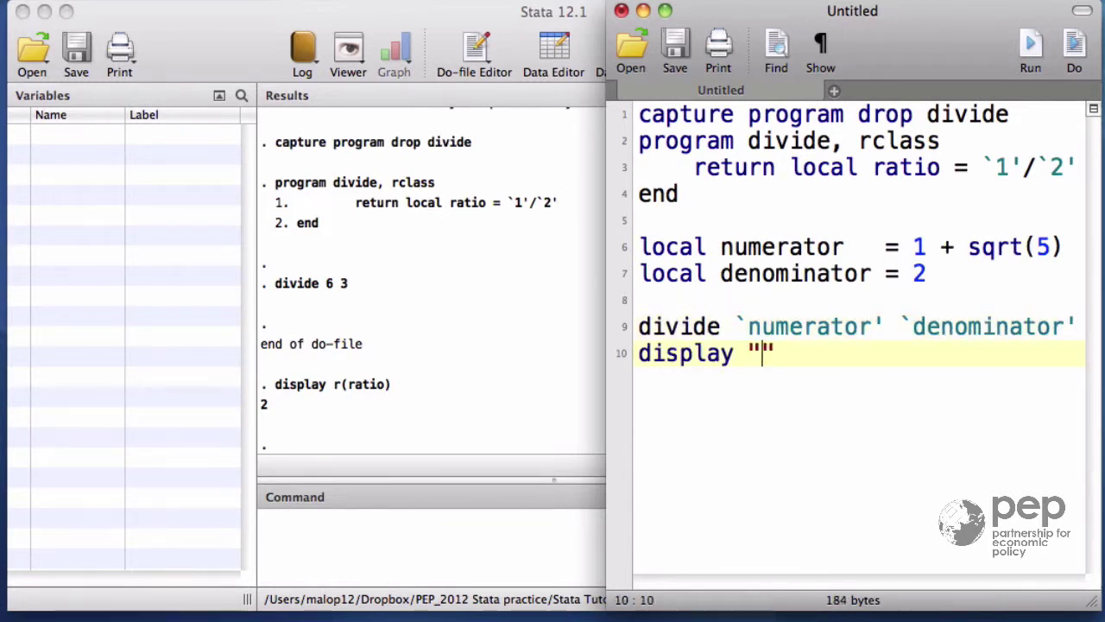
text(golden ratio =)
key(Right)
text(r()
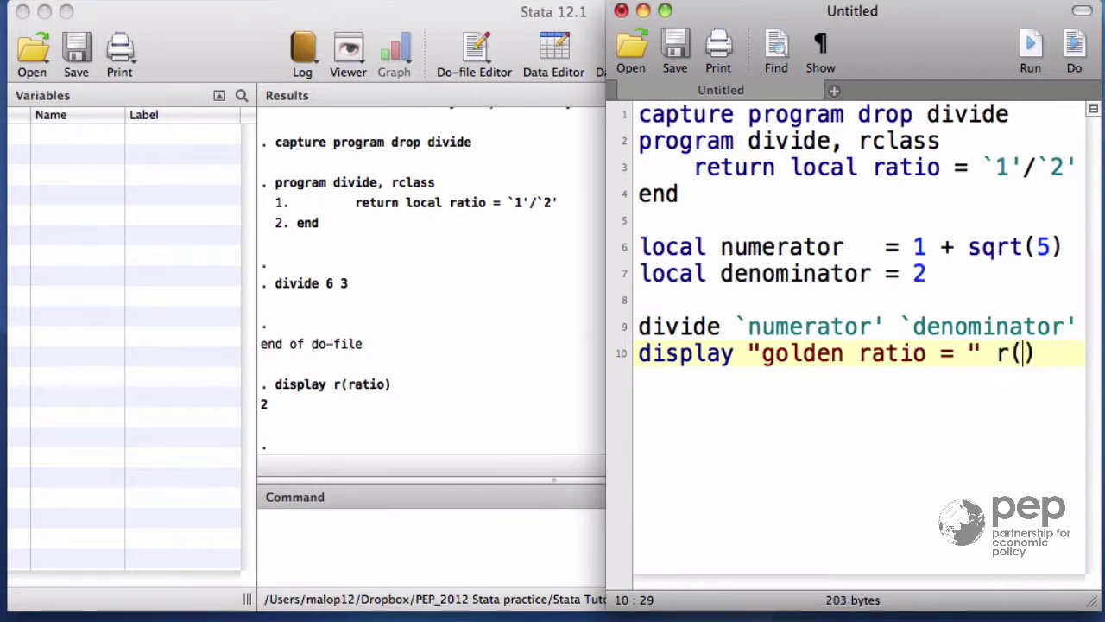
text(ratio)
key(Right)
key(Return)
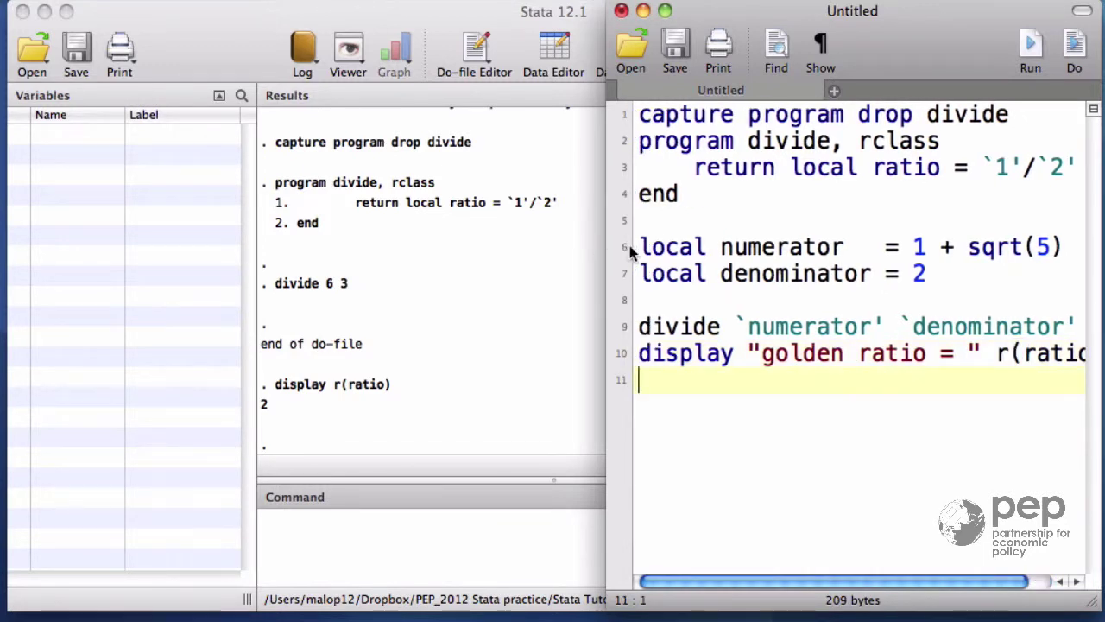
click(1074, 43)
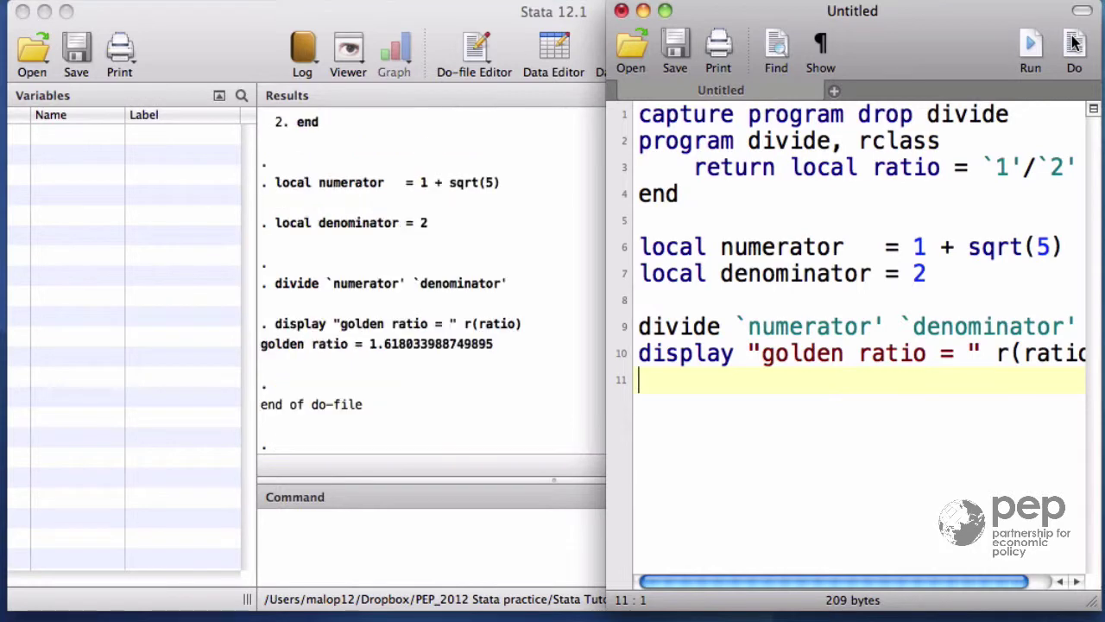
click(509, 364)
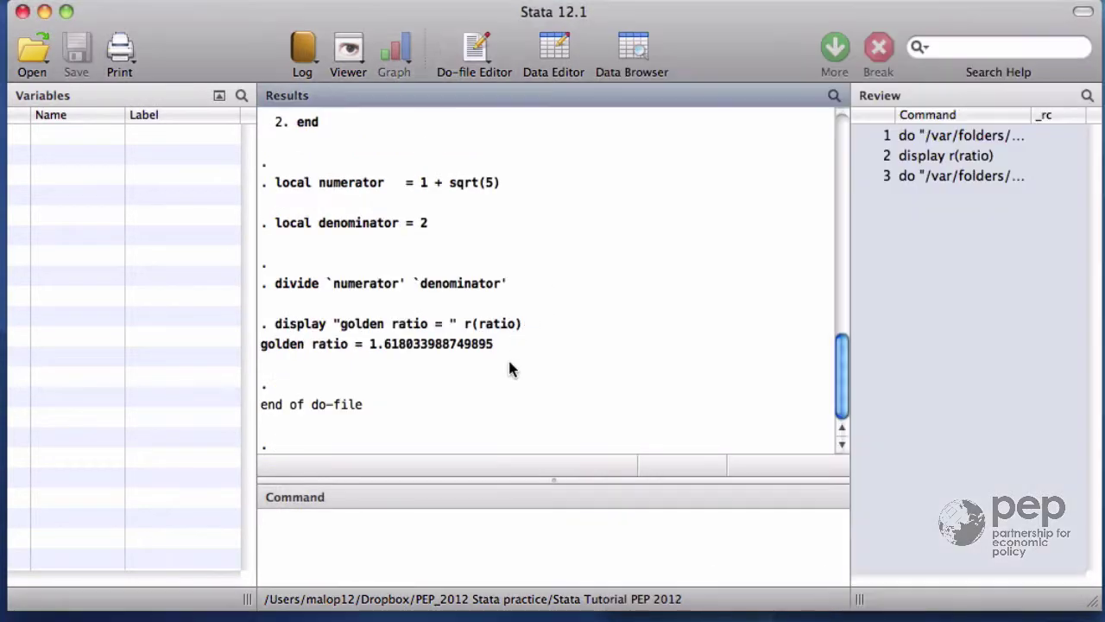